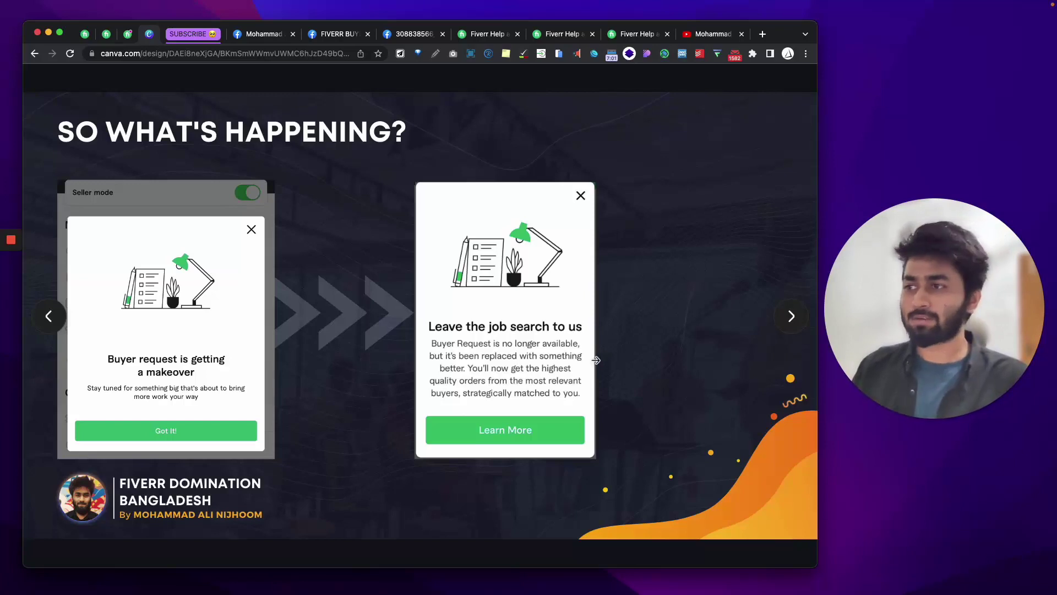
Open the Buyer Request: Tips help article and read its sections on wording, conciseness and contact information
click(483, 40)
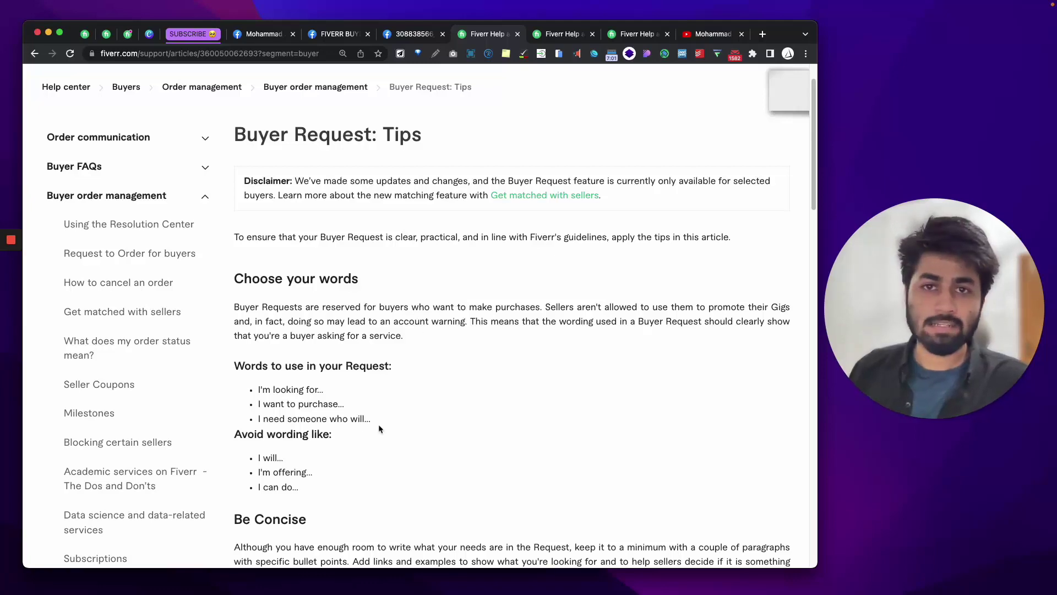
scroll(379, 357, down, 3)
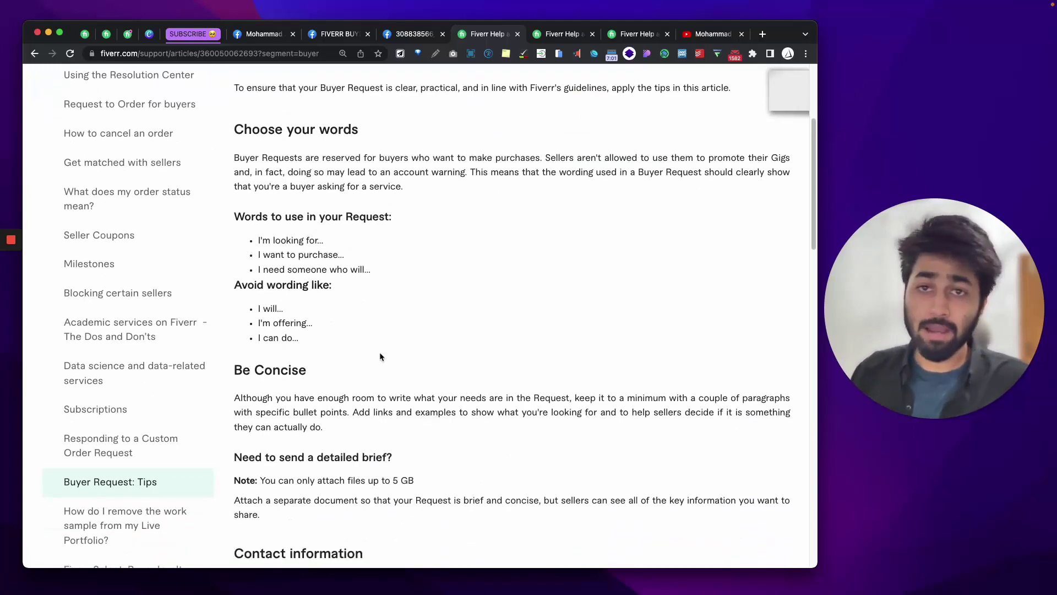
scroll(380, 357, down, 5)
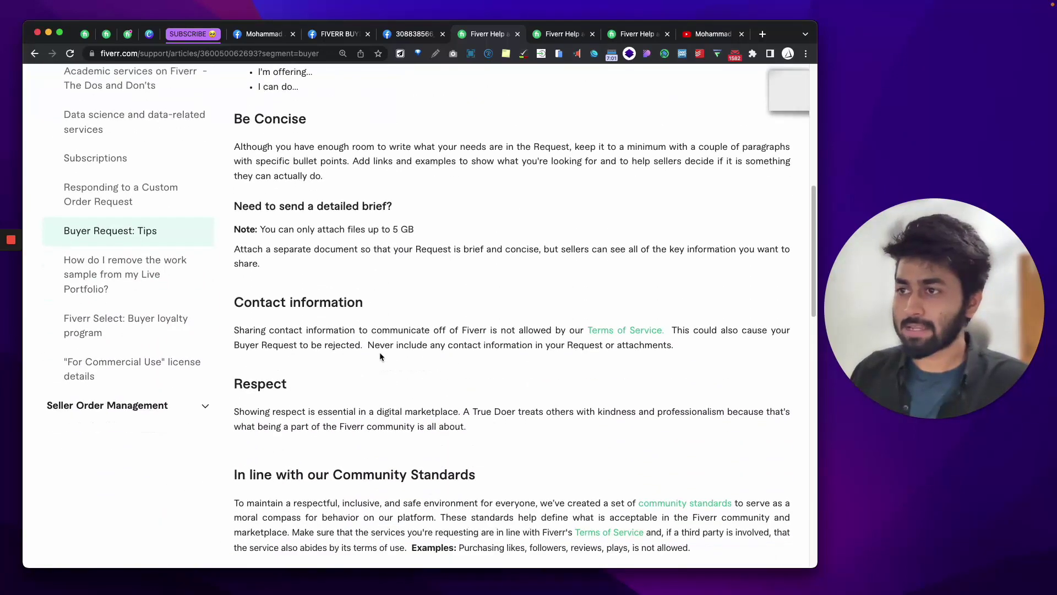
scroll(380, 357, down, 2)
scroll(379, 357, up, 5)
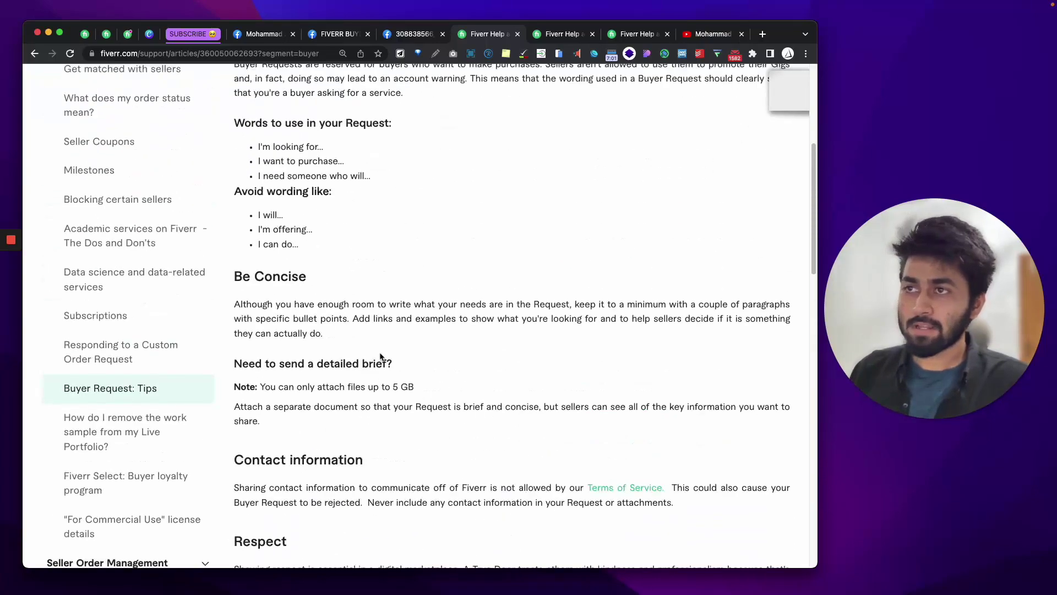
scroll(380, 357, up, 2)
scroll(380, 355, down, 5)
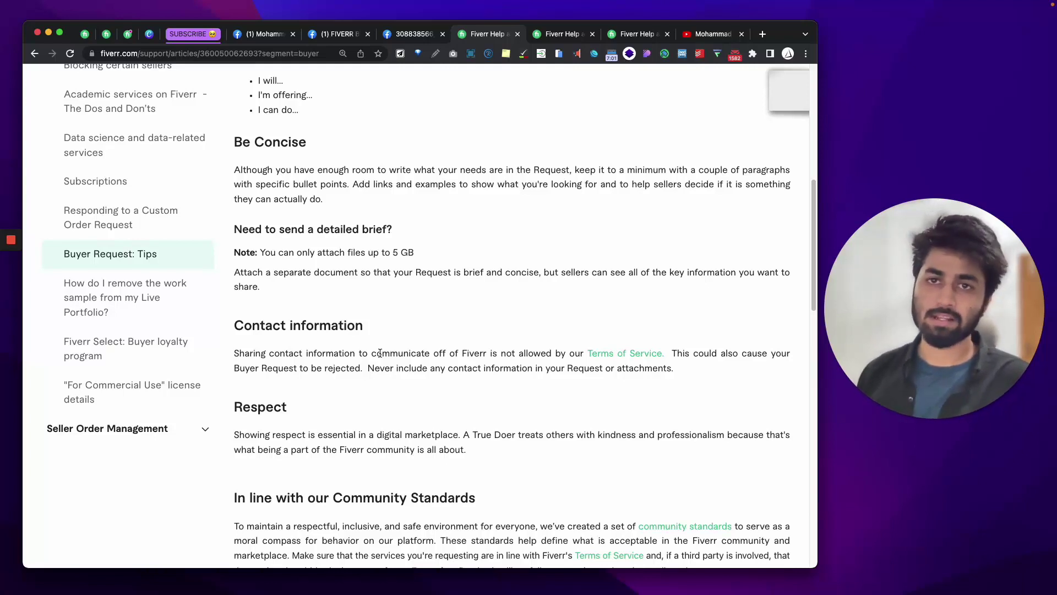
Glance at the YouTube channel's video list and return to the disclaimer of the Buyer Request: Tips article
key(super+9)
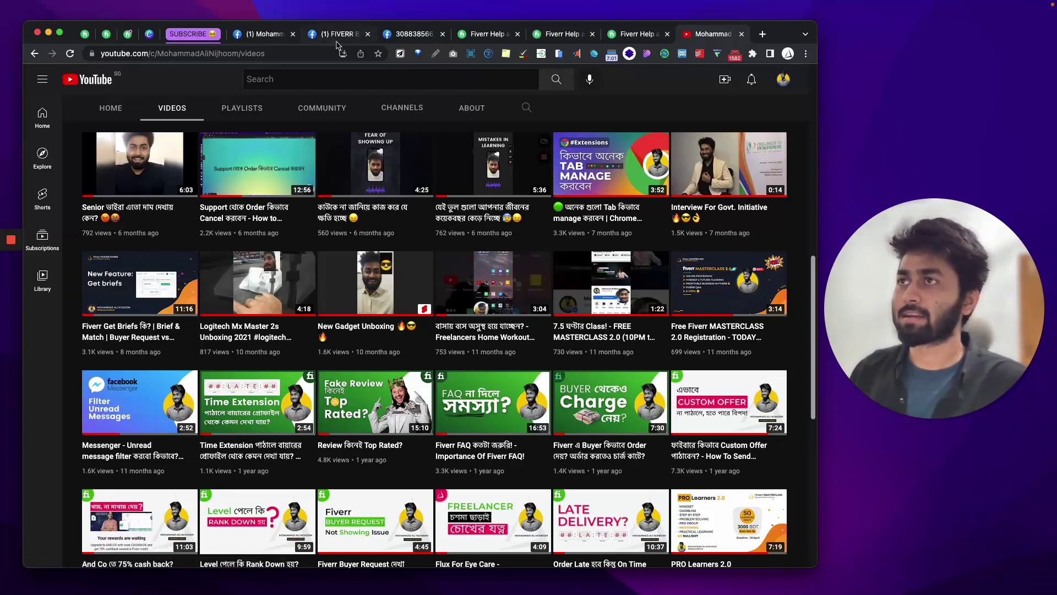
click(482, 34)
scroll(434, 421, down, 5)
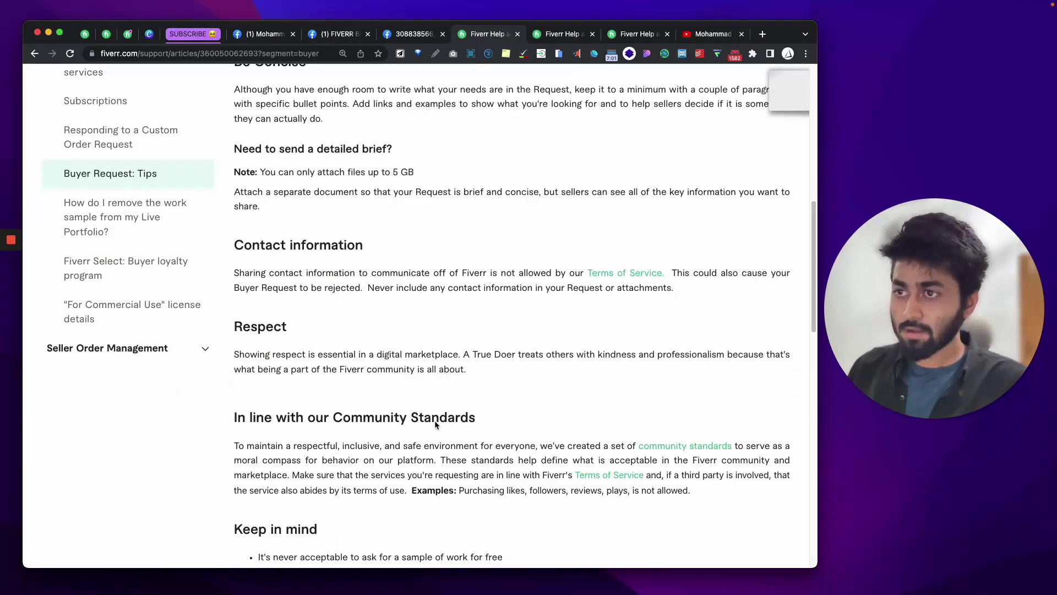
scroll(442, 424, up, 15)
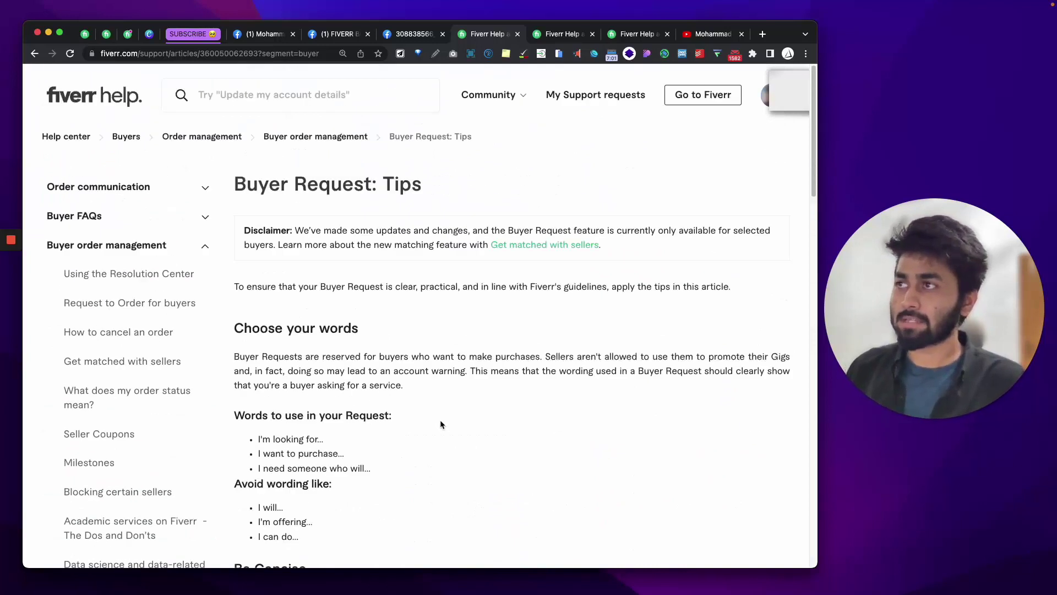
Bring up the Get matched with sellers article linked in the disclaimer, keeping only one tab of it open
right_click(578, 248)
click(590, 252)
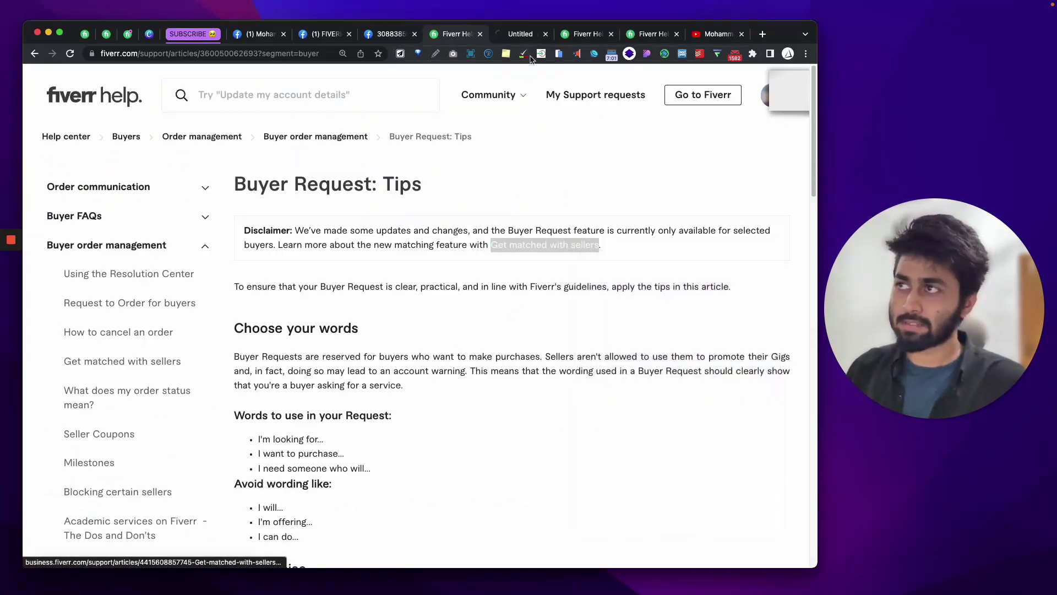
click(576, 36)
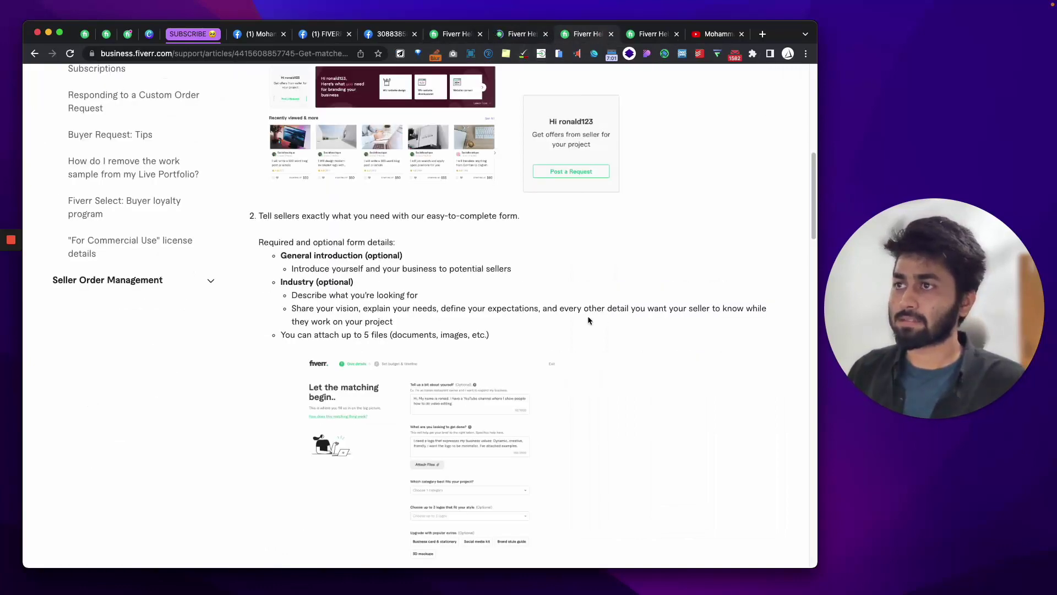
scroll(586, 316, up, 10)
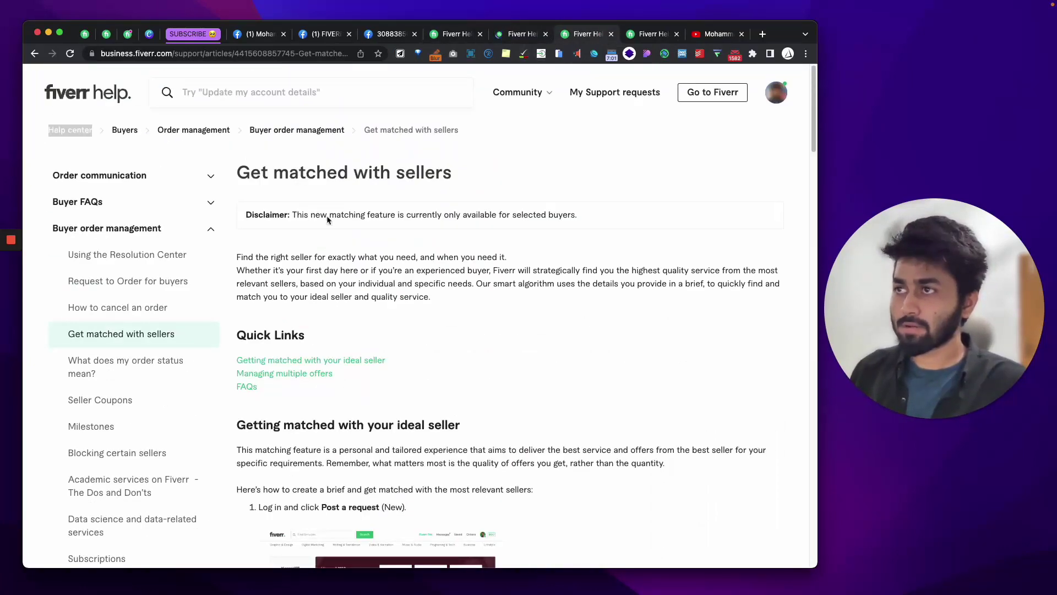
click(545, 34)
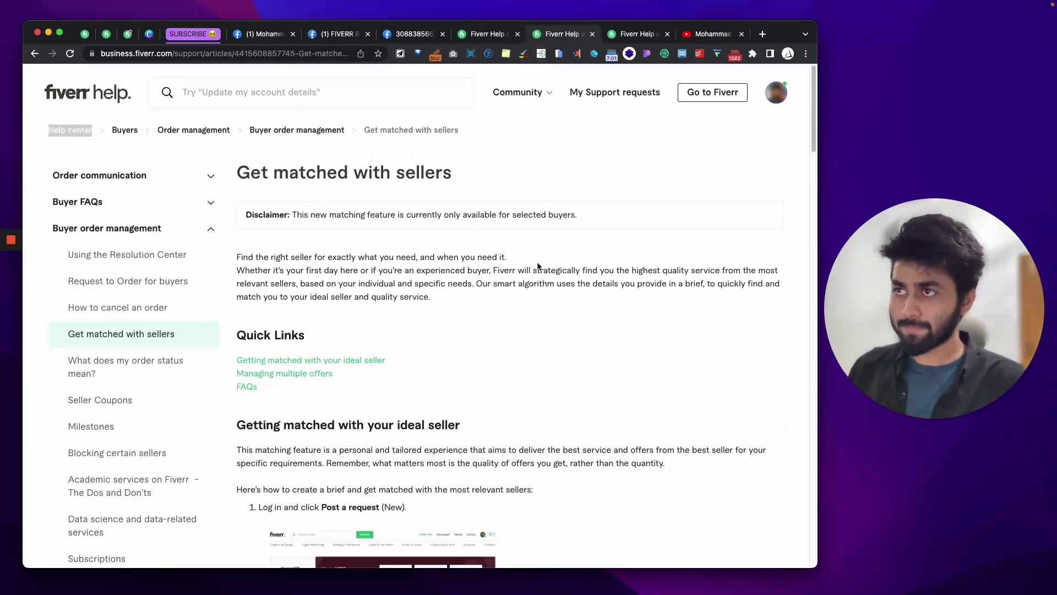
View the article's step 1 Post a request screenshot at full size in a separate tab
scroll(391, 322, down, 5)
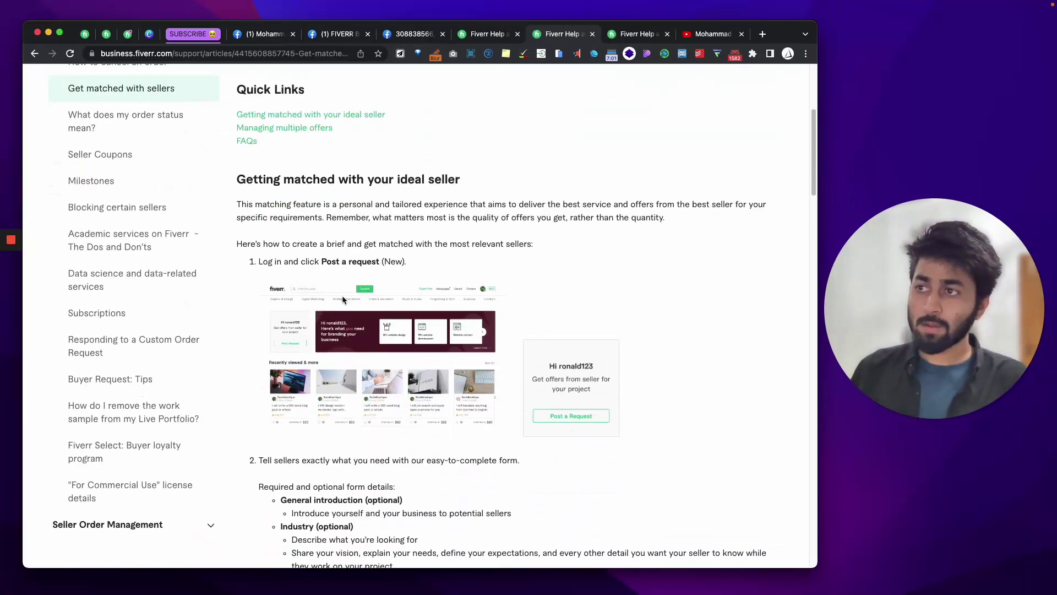
scroll(451, 378, down, 1)
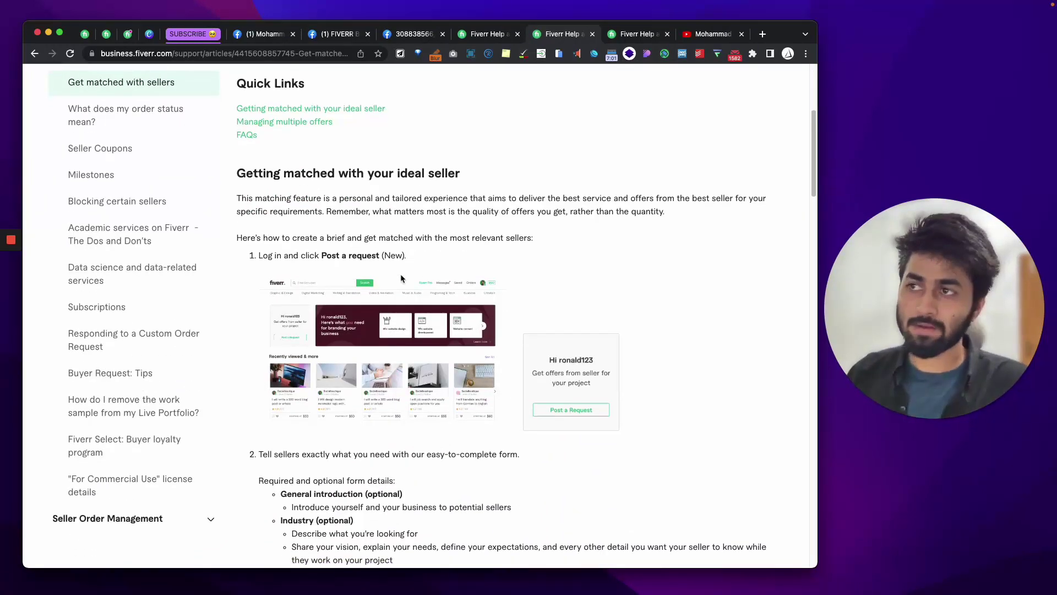
right_click(384, 315)
click(384, 317)
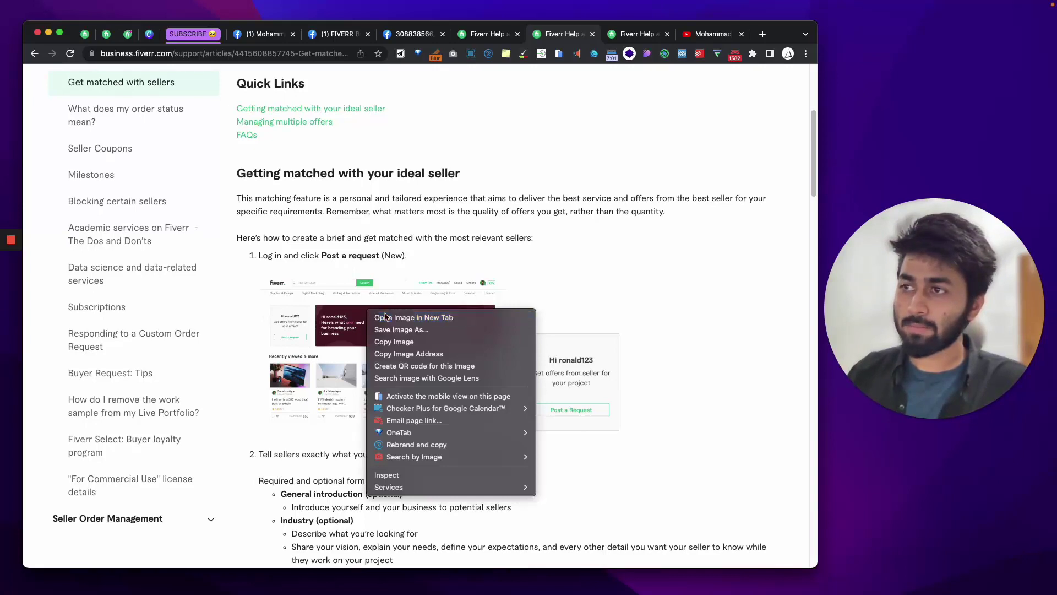
click(569, 40)
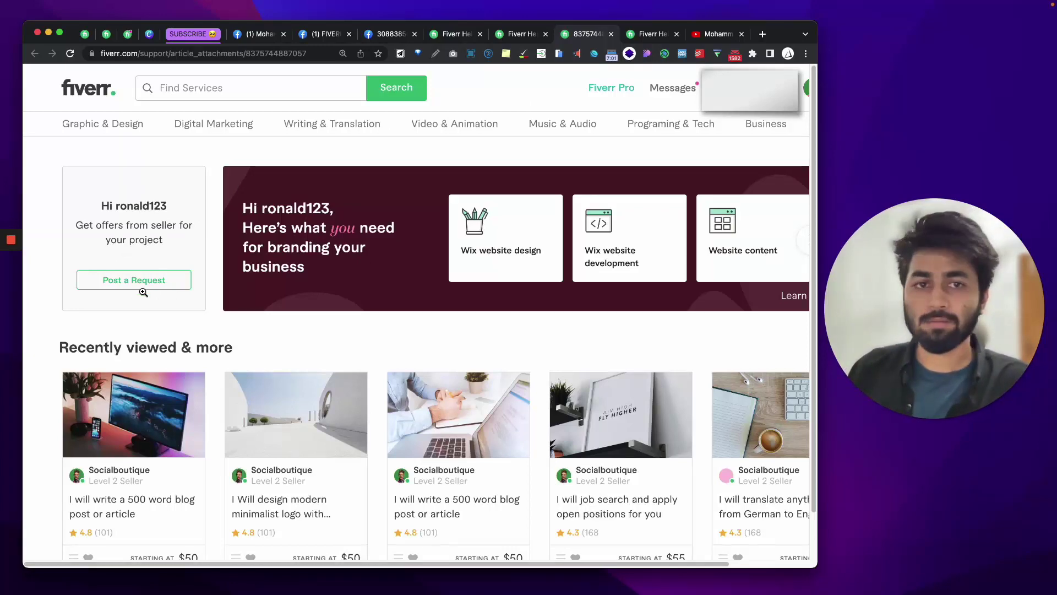
Return to the article and view the step 2 "Let the matching begin" form image in its own tab
click(512, 35)
scroll(420, 349, down, 10)
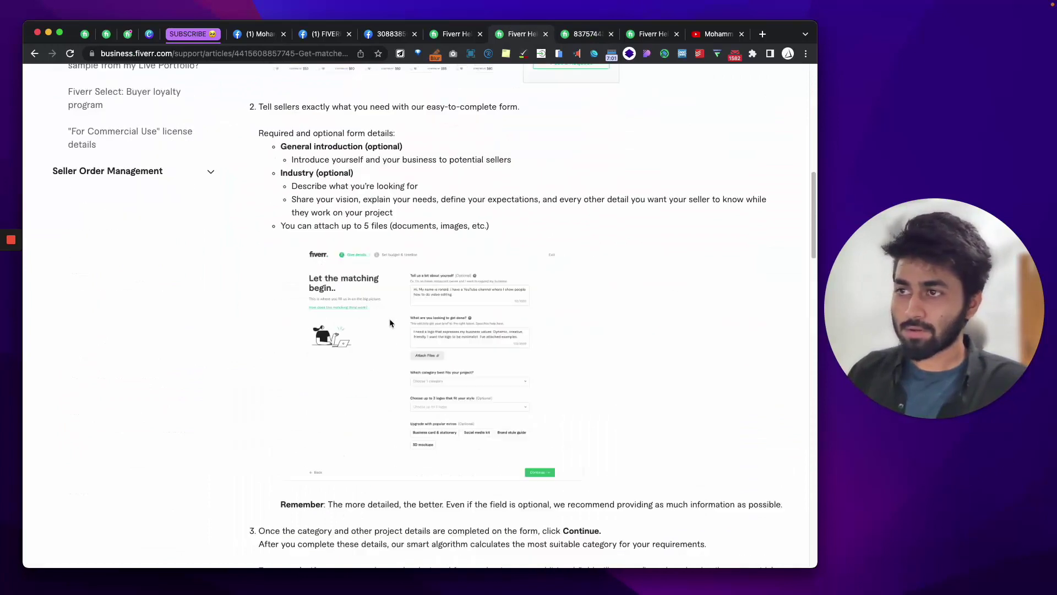
right_click(406, 295)
click(562, 89)
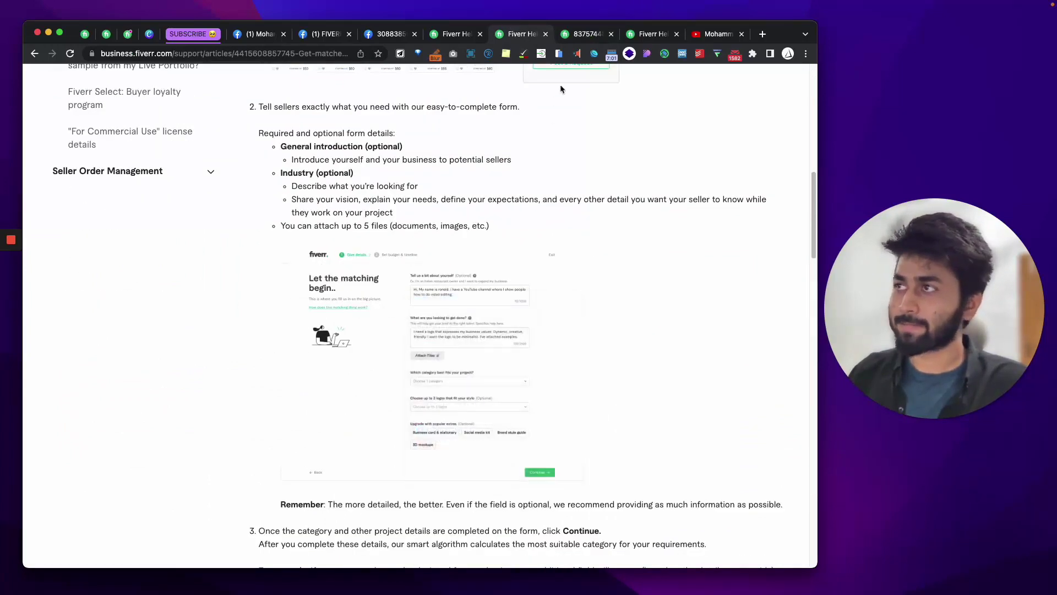
click(587, 34)
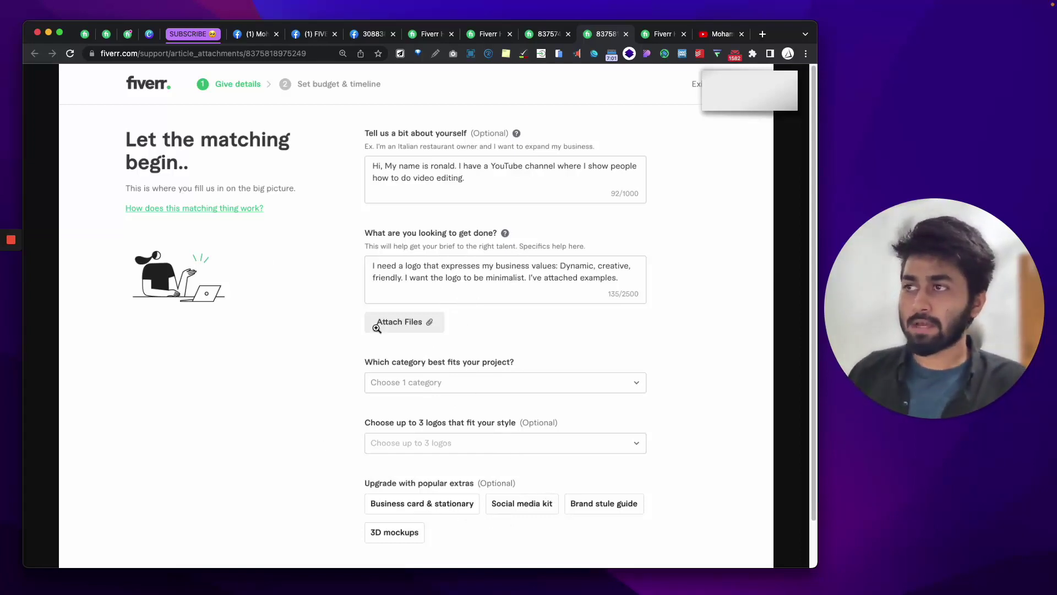
Return to the article and view the step 4 timeline and budget image in its own tab
click(482, 35)
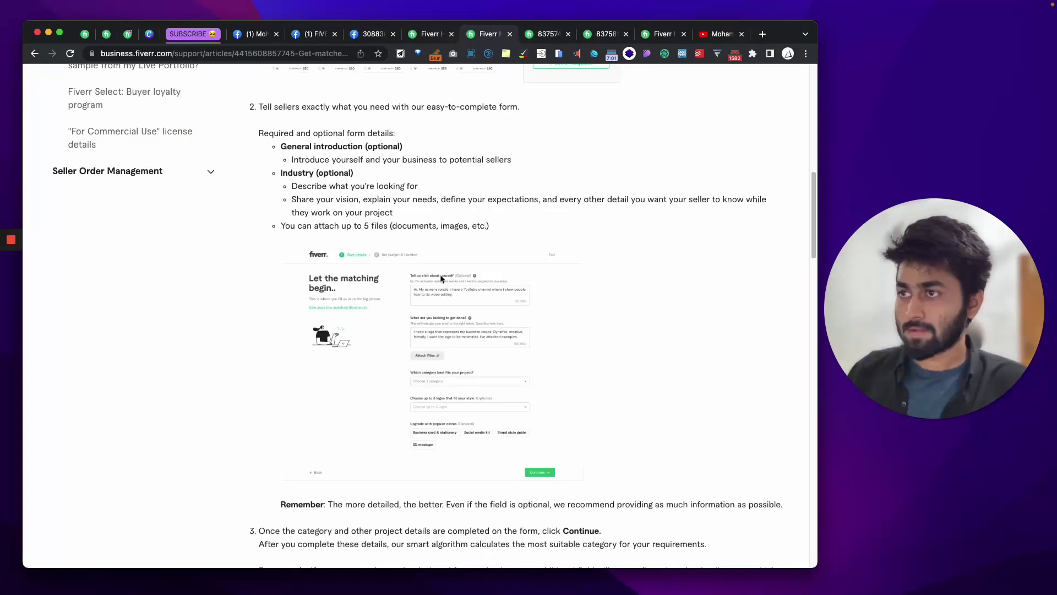
scroll(411, 406, down, 8)
right_click(391, 286)
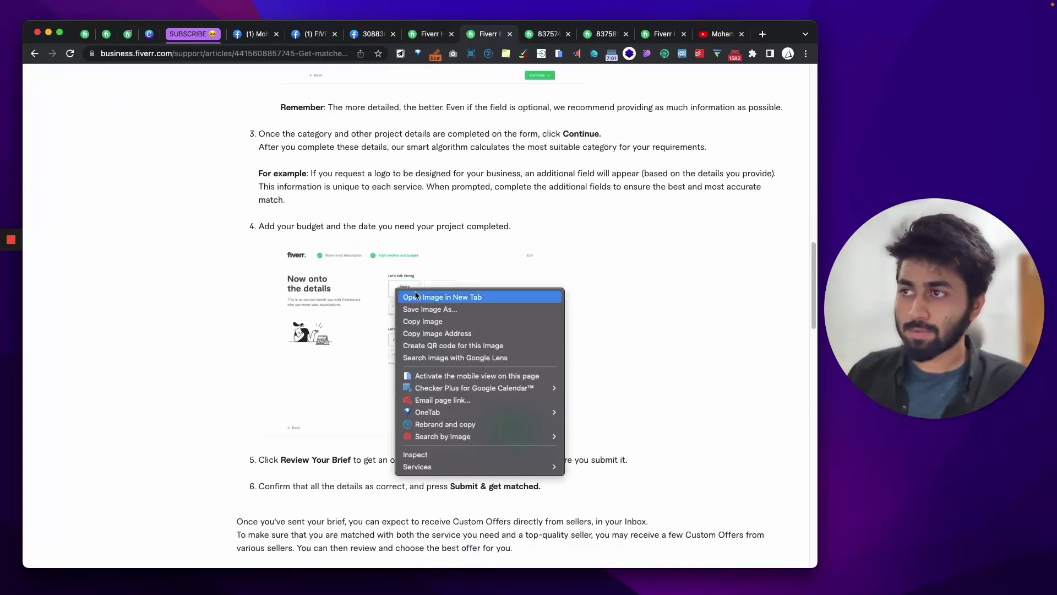
click(424, 291)
click(613, 36)
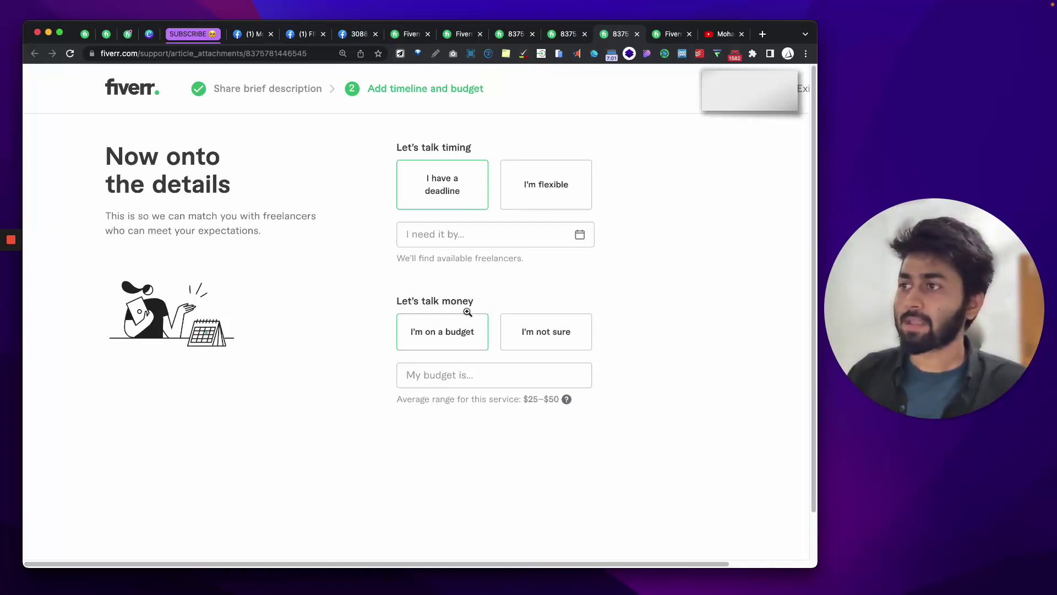
Read the Get matched with sellers article from the budget step to the Managing multiple offers section
click(461, 35)
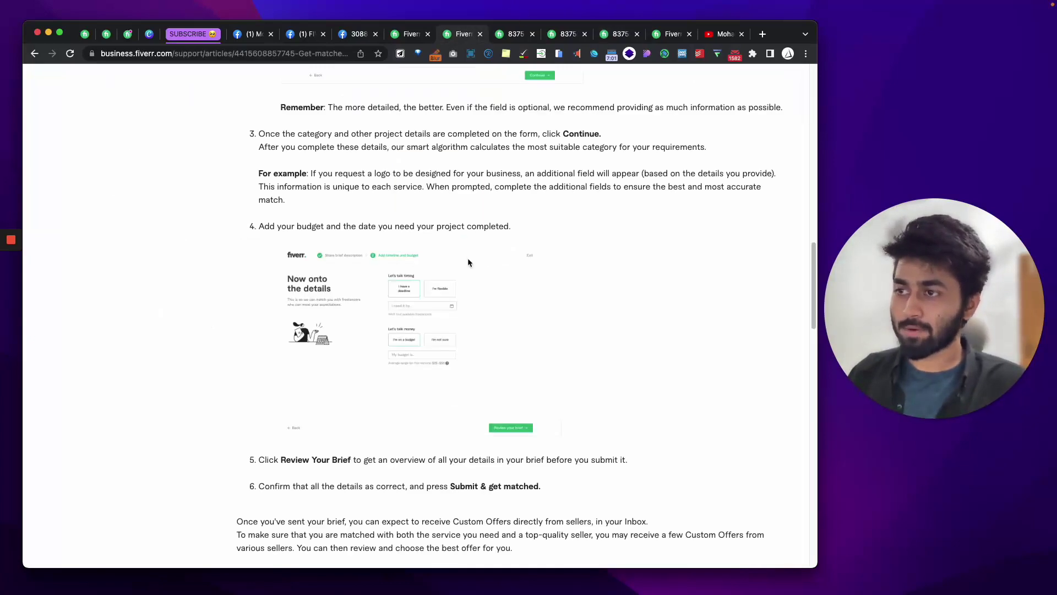
scroll(468, 258, down, 3)
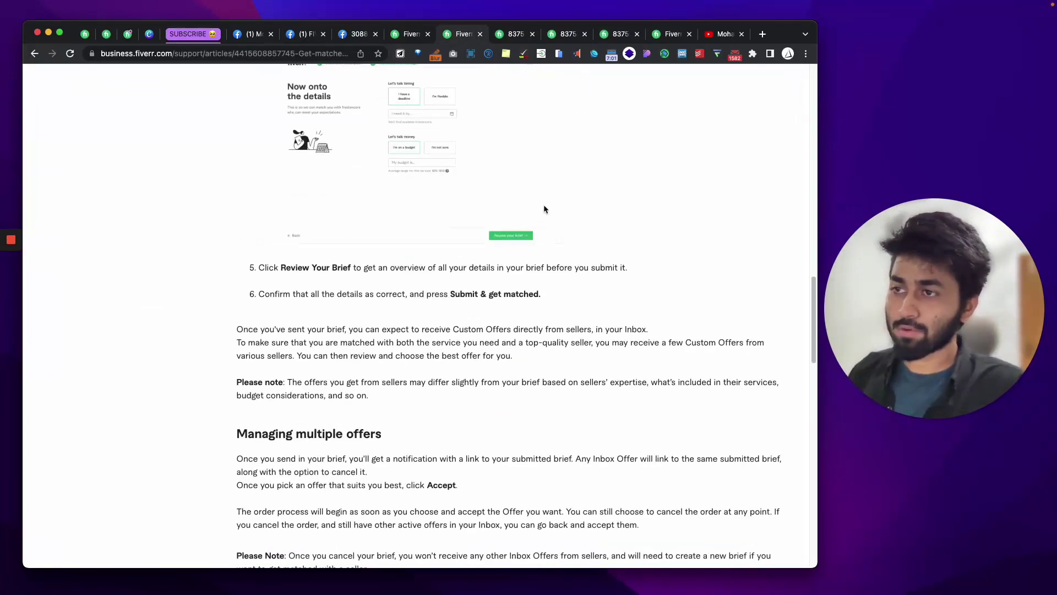
scroll(542, 209, down, 3)
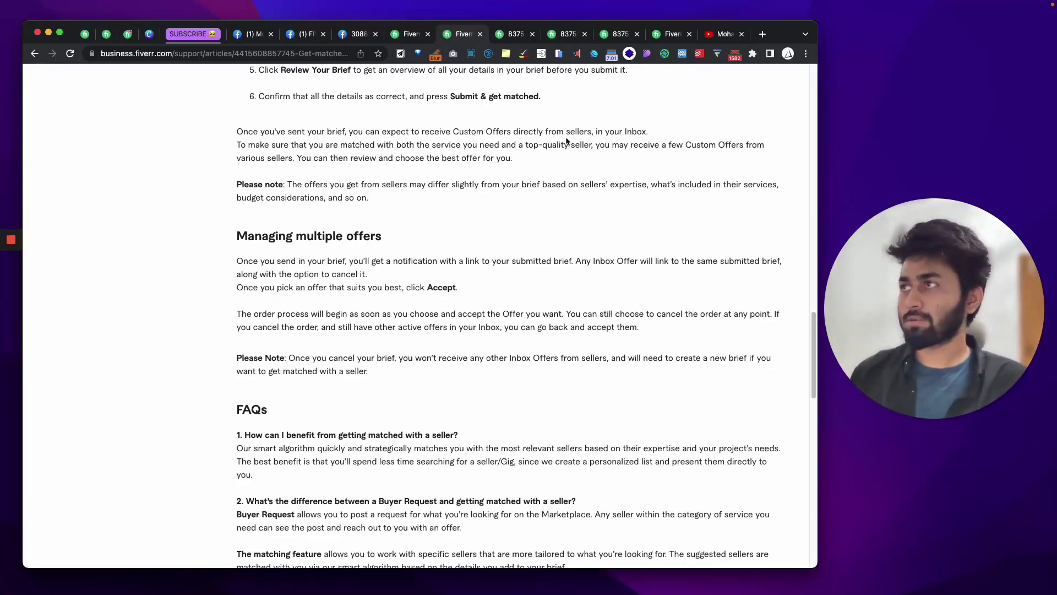
Look at the Get Briefs video in the YouTube channel's list and return to the Get matched with sellers article
click(725, 34)
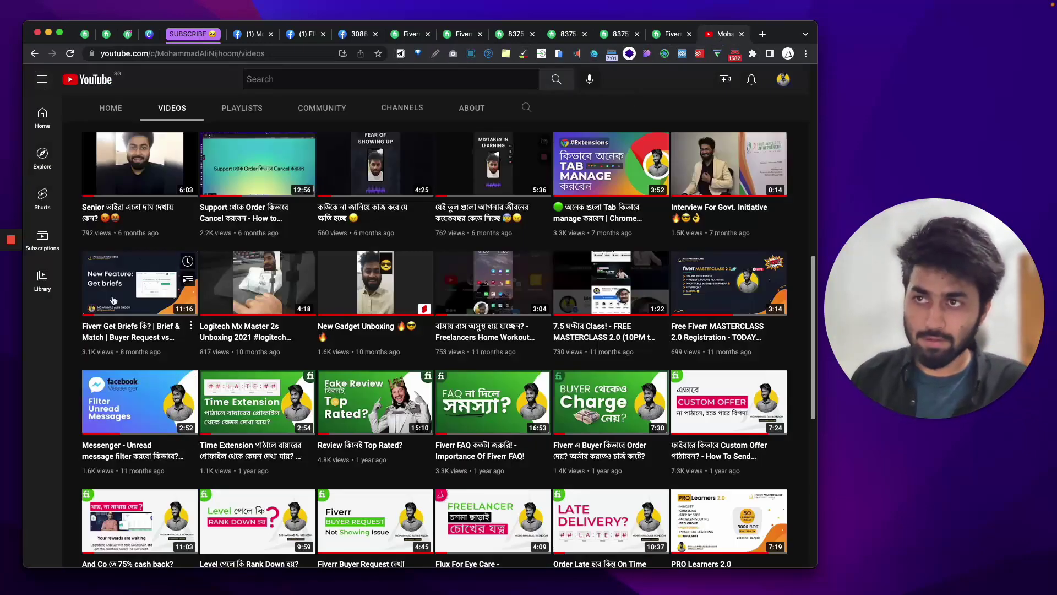
click(500, 36)
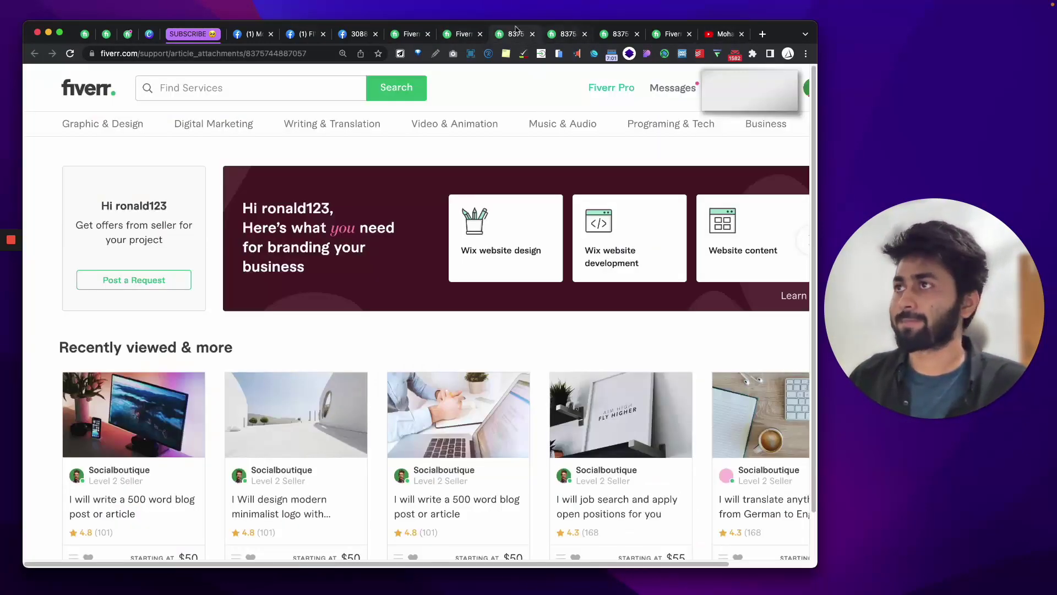
click(413, 38)
click(449, 39)
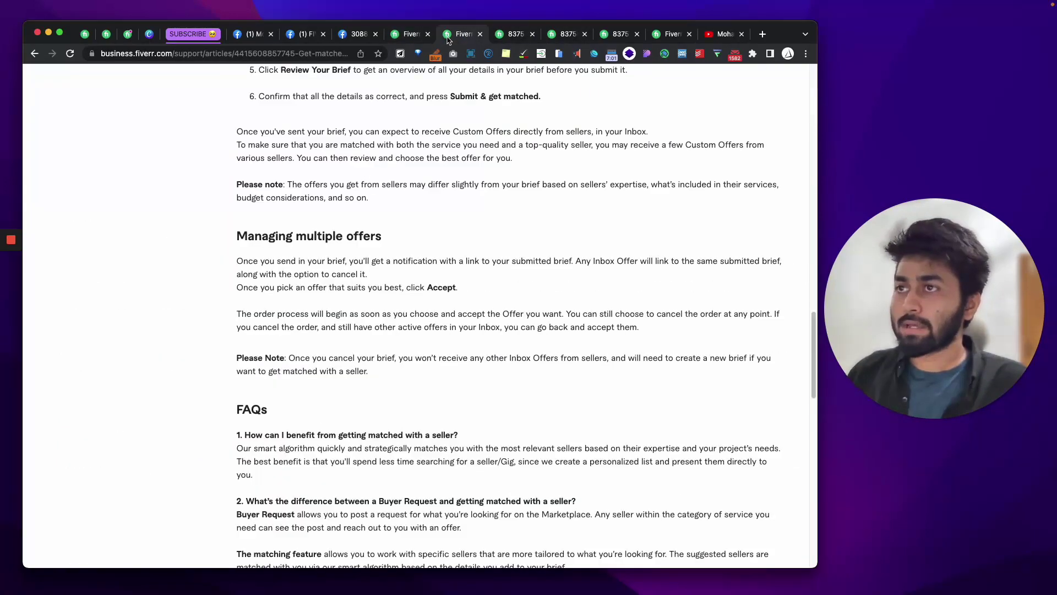
scroll(443, 239, down, 2)
scroll(442, 239, up, 5)
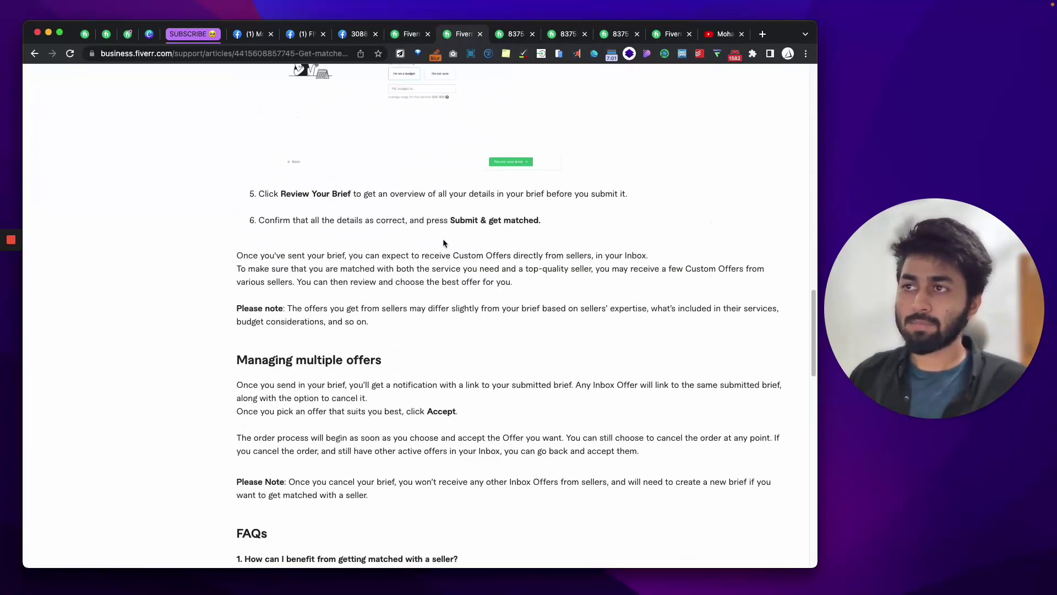
Bring up the seller-side matching article, and view the Canva slide comparing "Your service is a match!" screens
key(ctrl+Tab)
key(ctrl+Tab)
key(ctrl+Tab)
key(ctrl+Tab)
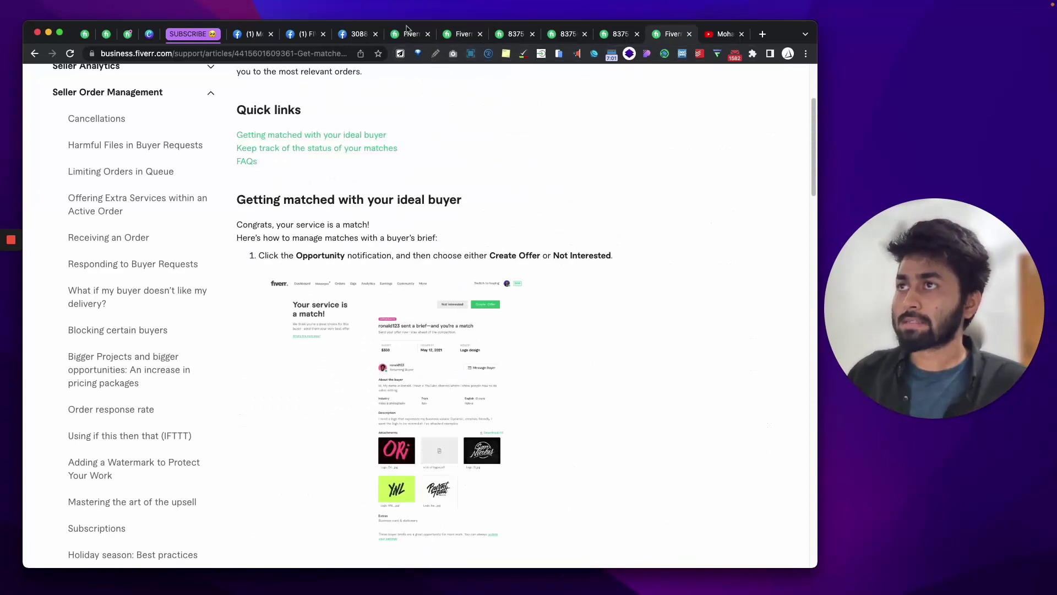
click(152, 31)
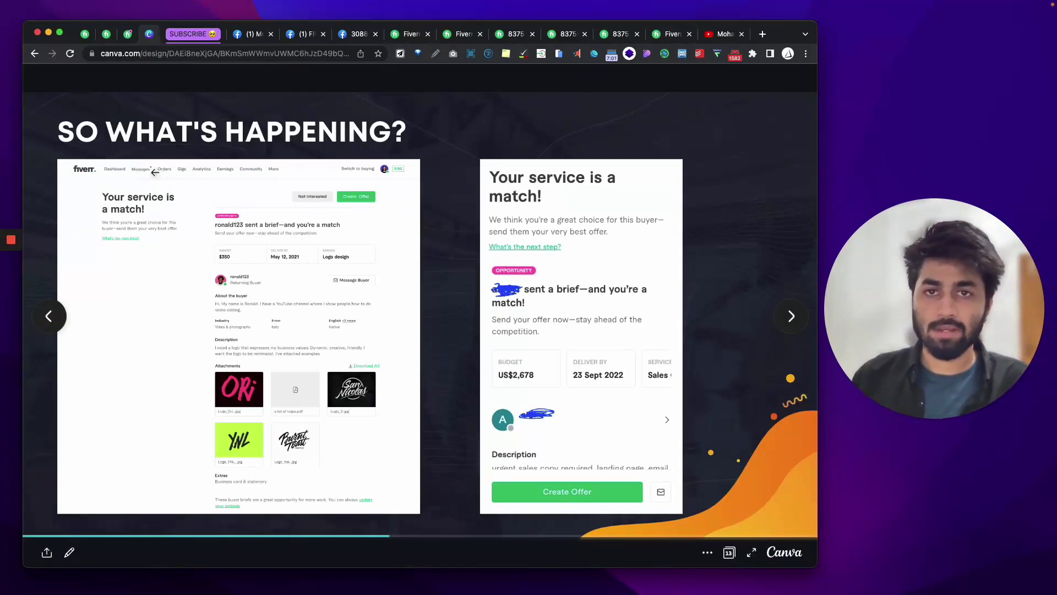
Open the "Your service is a match!" image from the ideal buyer section separately and magnify its Not interested and Create Offer options
click(665, 37)
scroll(456, 199, down, 3)
scroll(474, 173, up, 2)
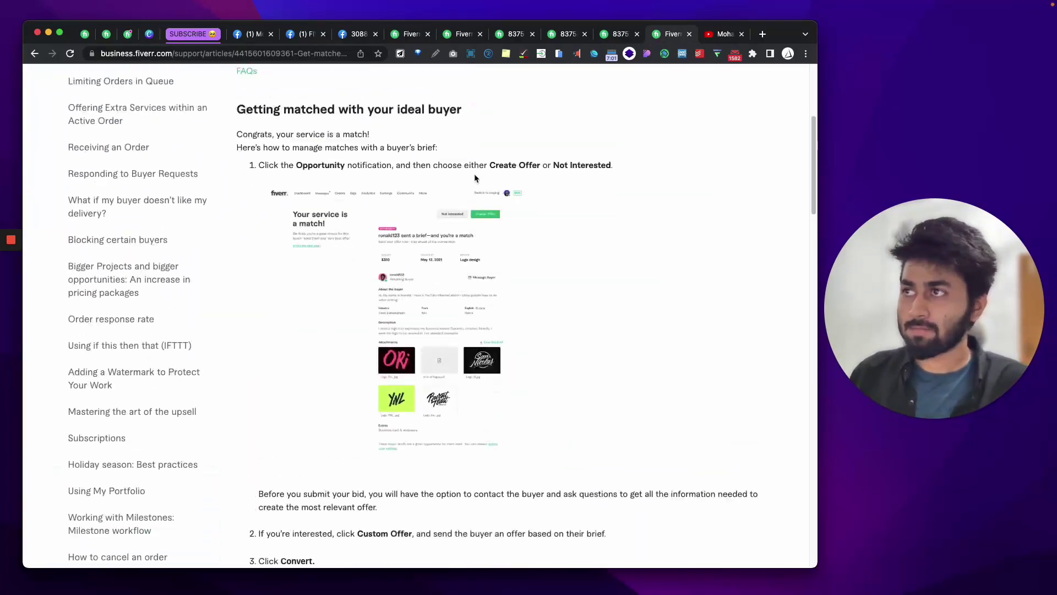
right_click(444, 251)
click(468, 248)
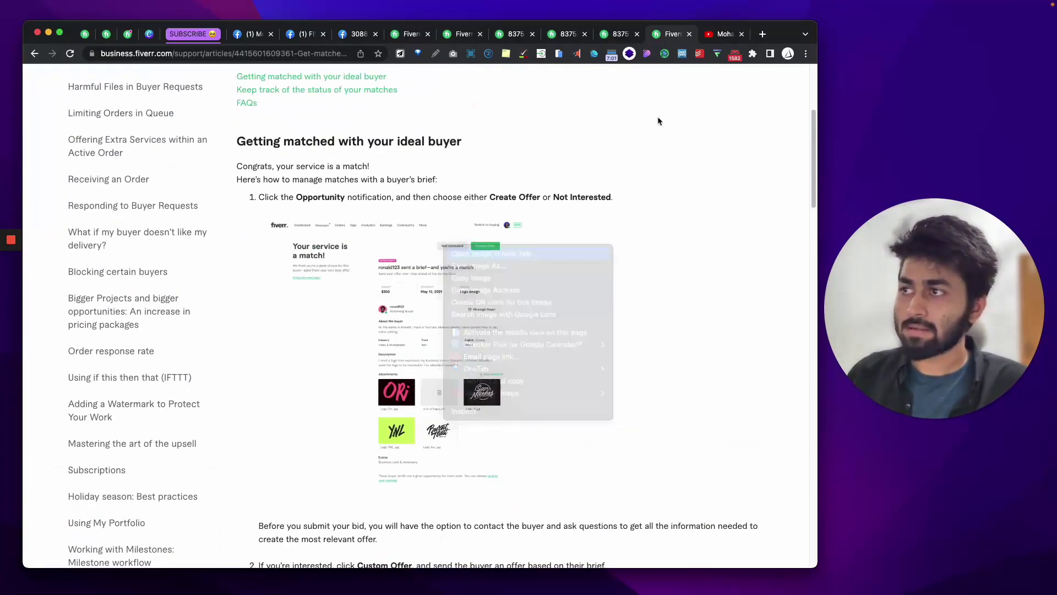
click(683, 37)
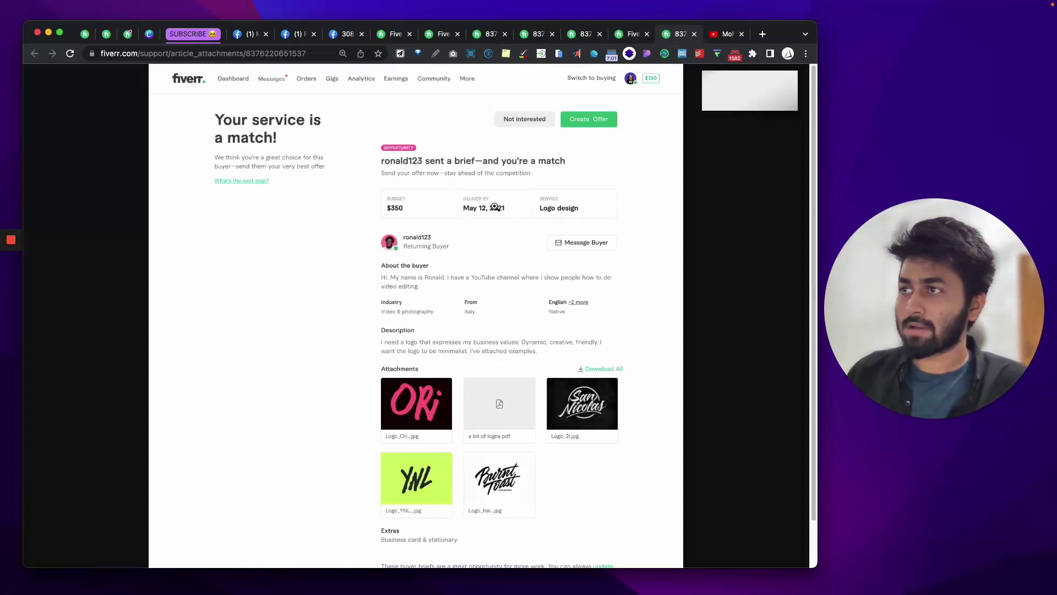
click(541, 111)
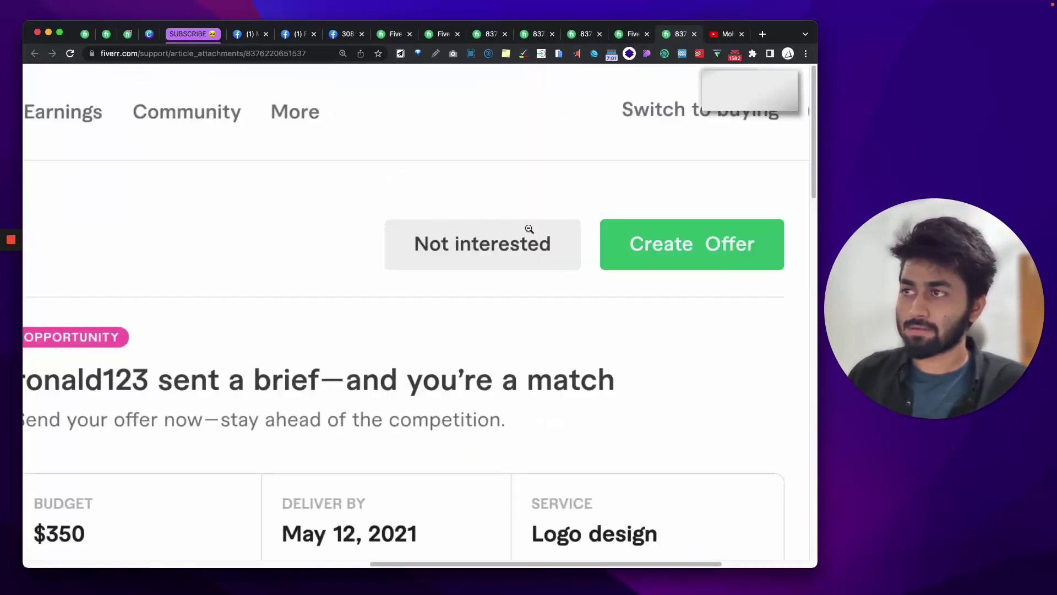
Restore the "Your service is a match!" image to full view and read the brief down to the settings note
click(529, 317)
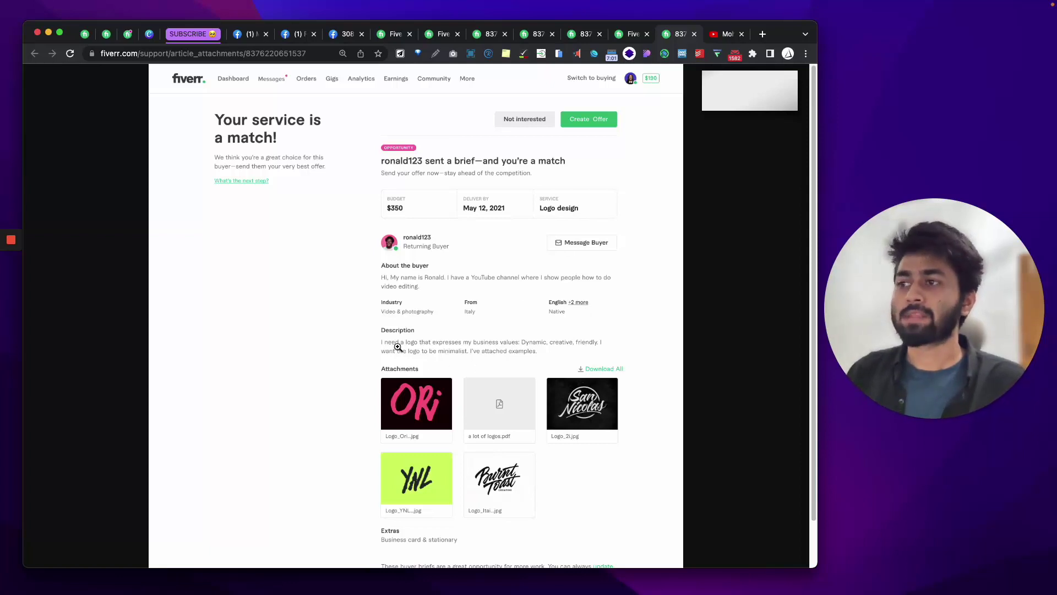
scroll(433, 451, down, 2)
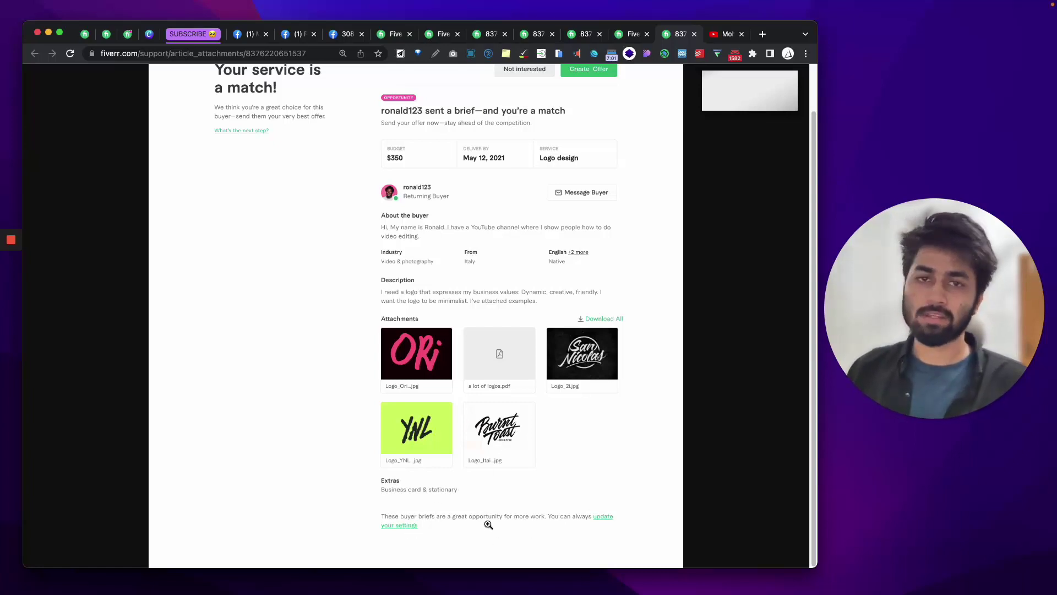
scroll(494, 409, up, 1)
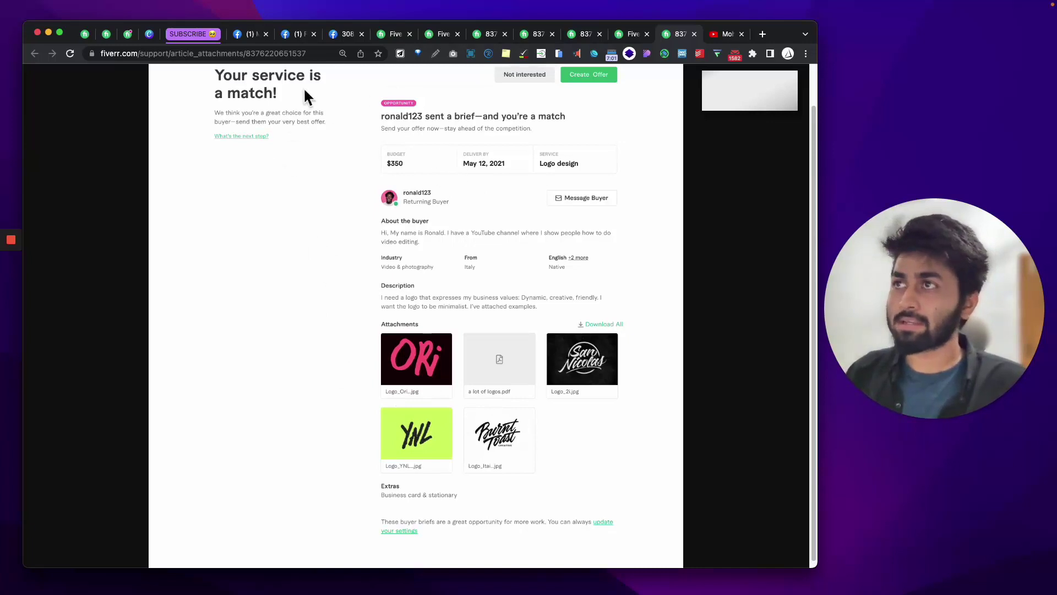
On the Gigs page, try a minimum rate of $5 for Get briefs and close the rate popup without saving
click(137, 35)
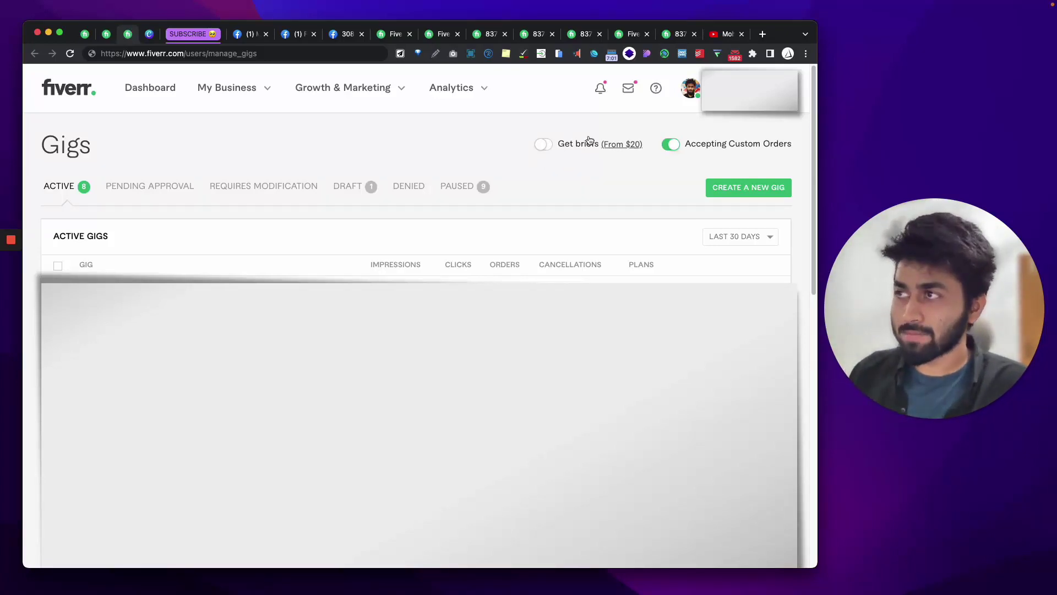
click(617, 145)
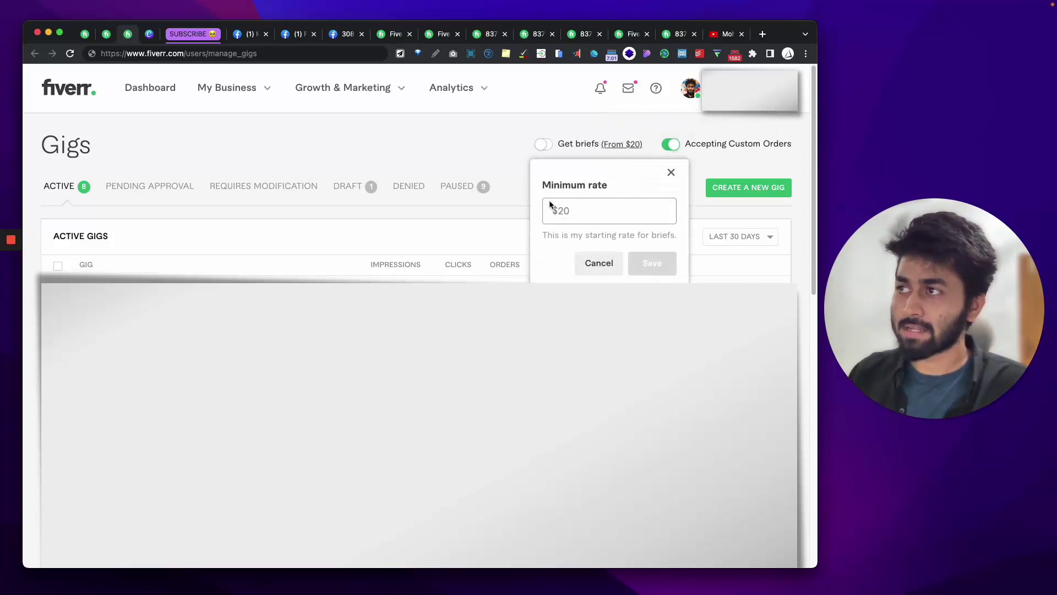
double_click(564, 209)
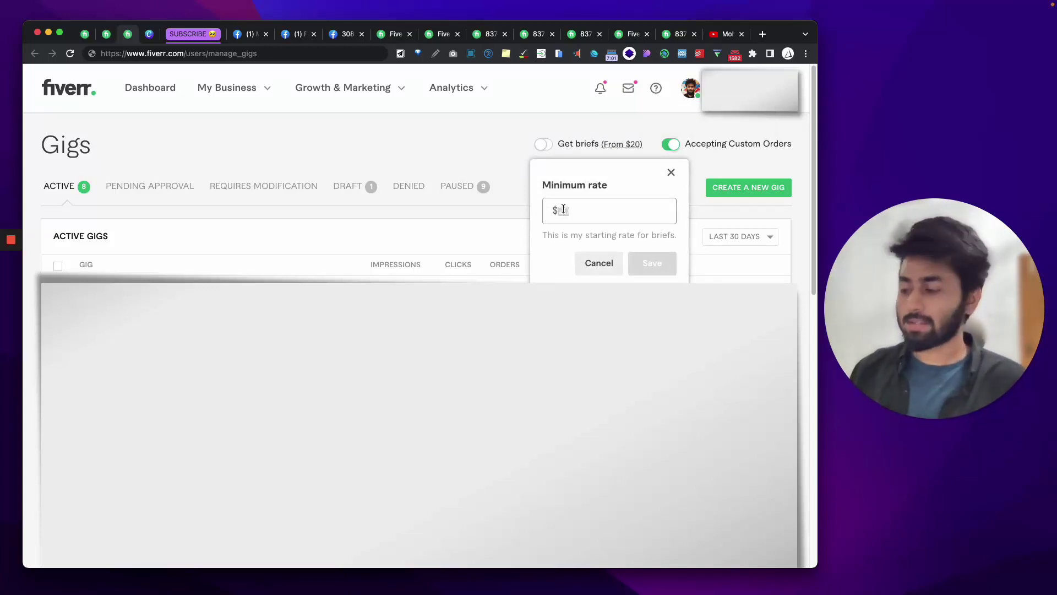
text(5)
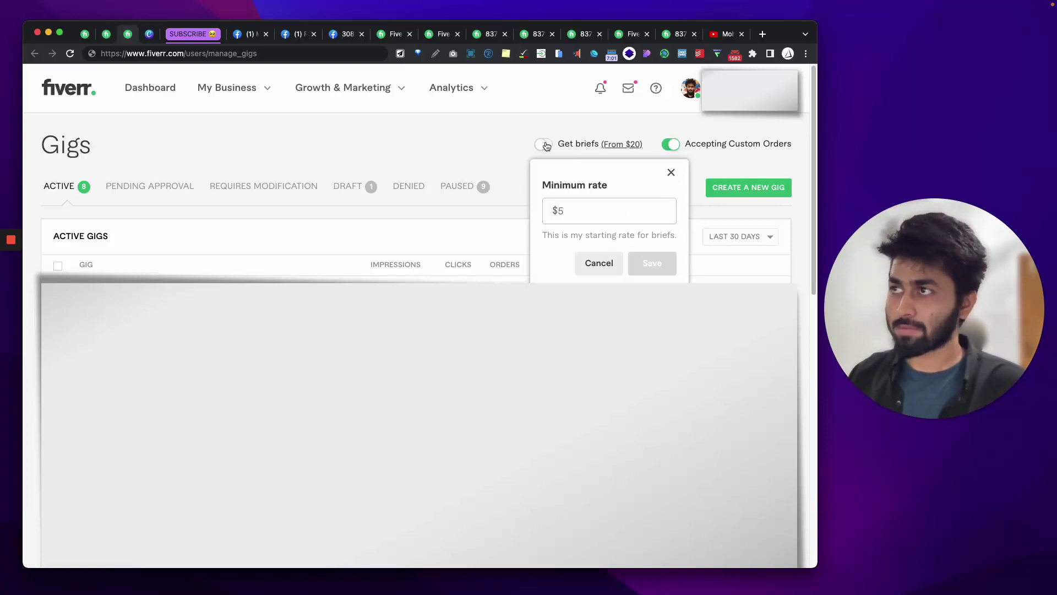
click(670, 173)
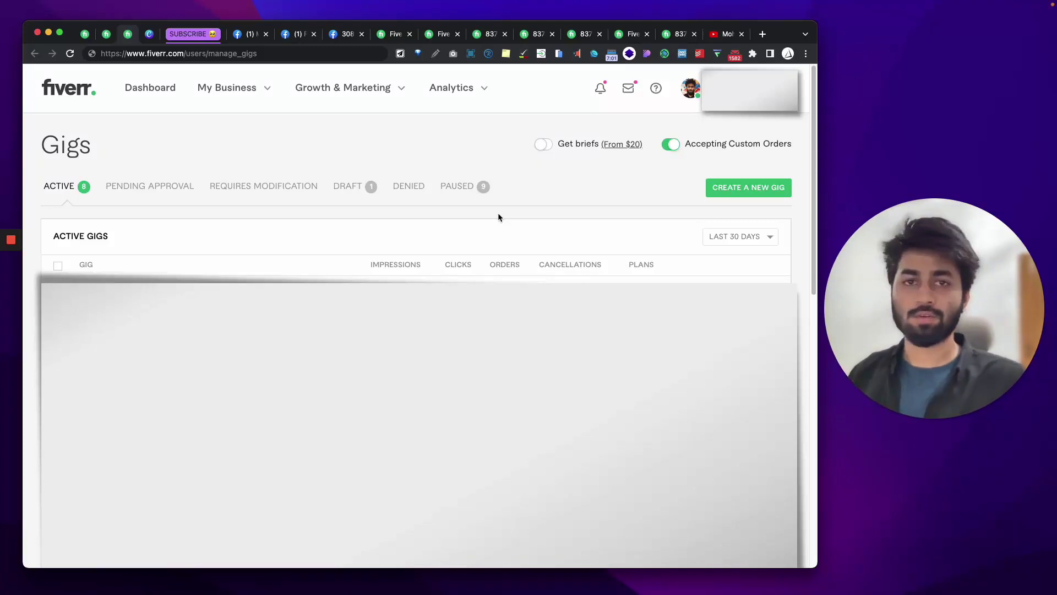
Return to the "Your service is a match!" image, magnify its Create Offer option and restore the full view
click(680, 34)
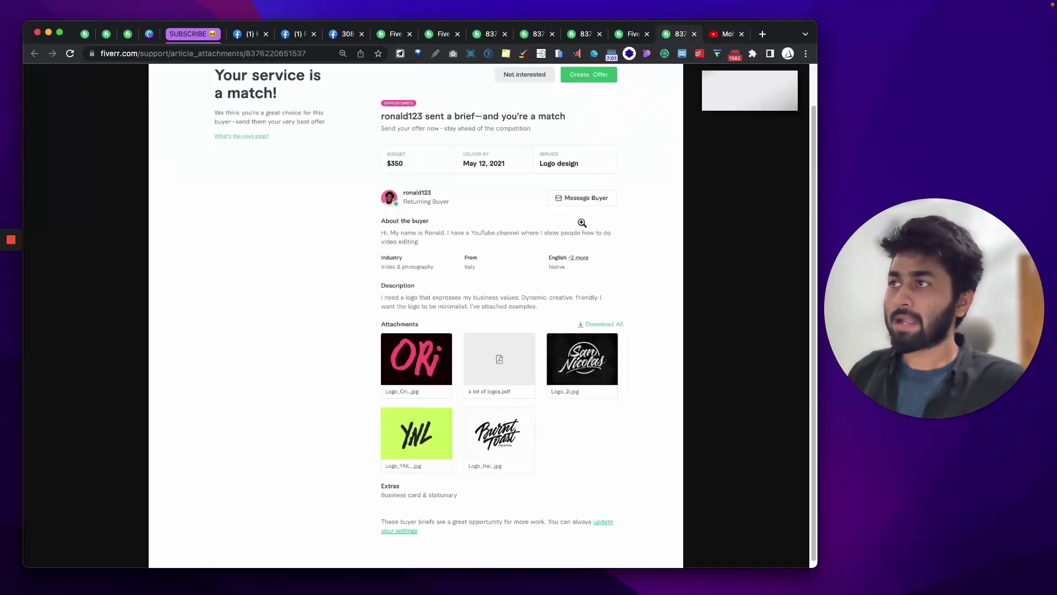
scroll(572, 91, up, 2)
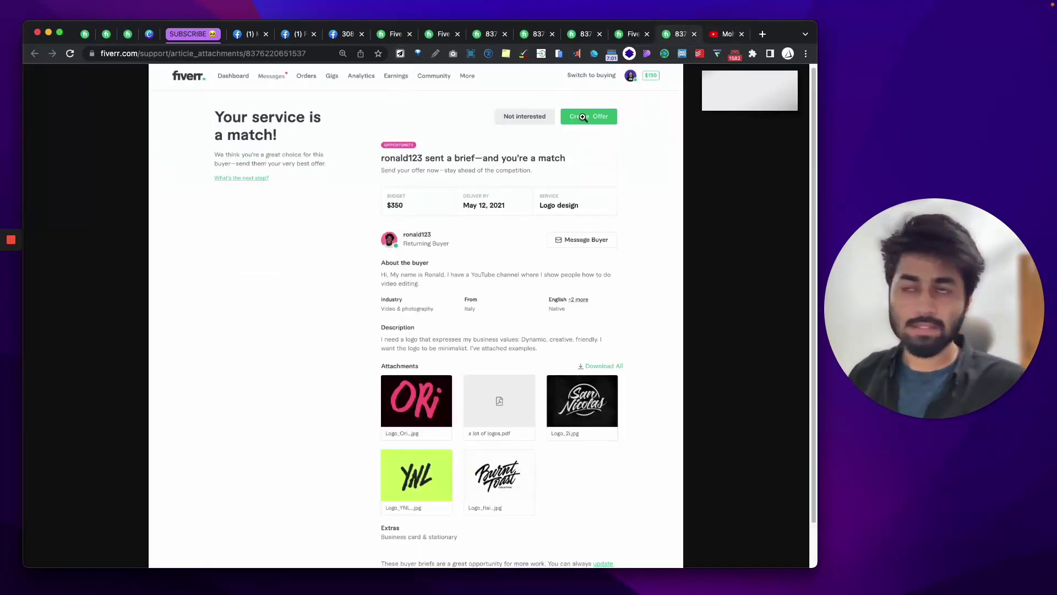
scroll(582, 113, up, 5)
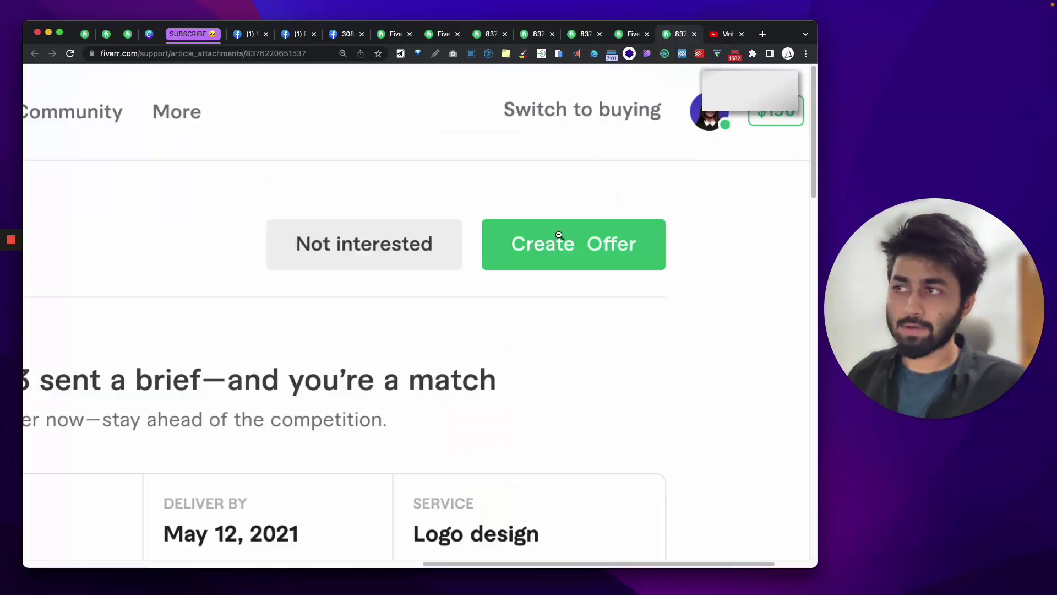
scroll(559, 235, down, 5)
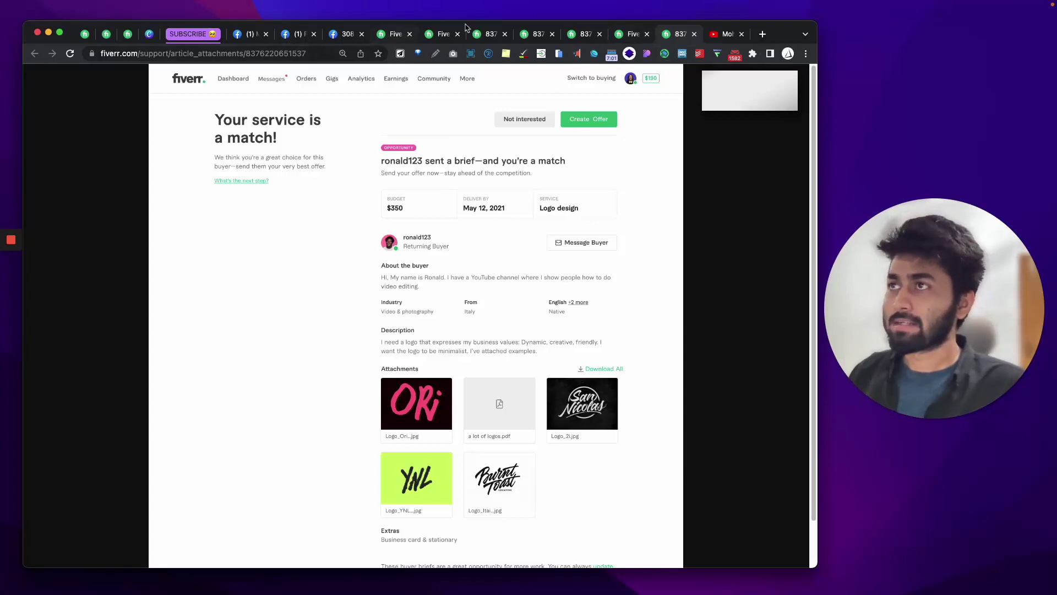
Open the custom offer conversation image from the article's Convert step separately and view it down to Create an Offer
click(451, 35)
click(633, 34)
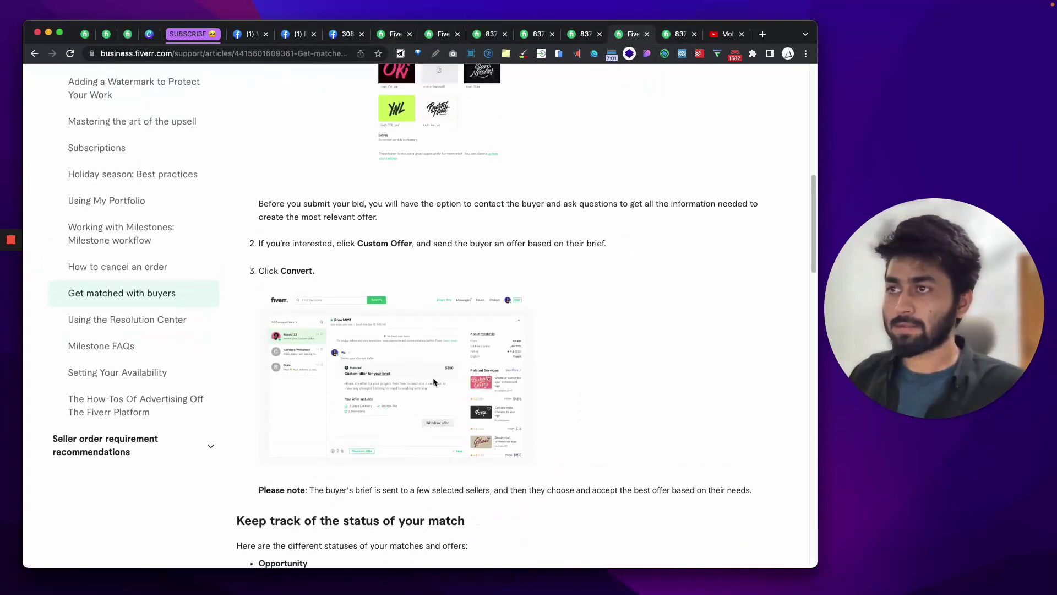
right_click(394, 359)
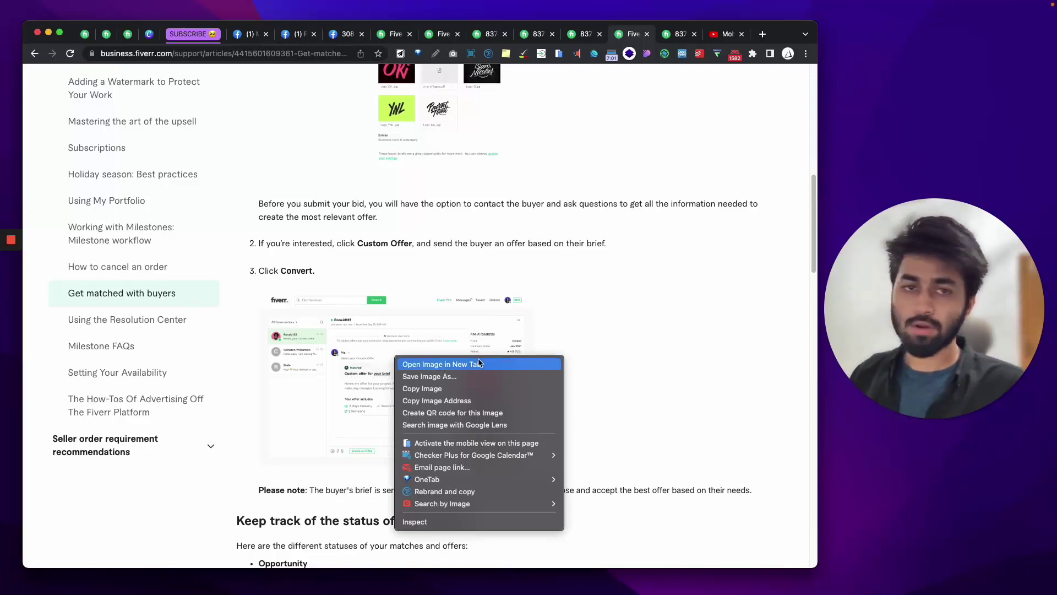
click(446, 366)
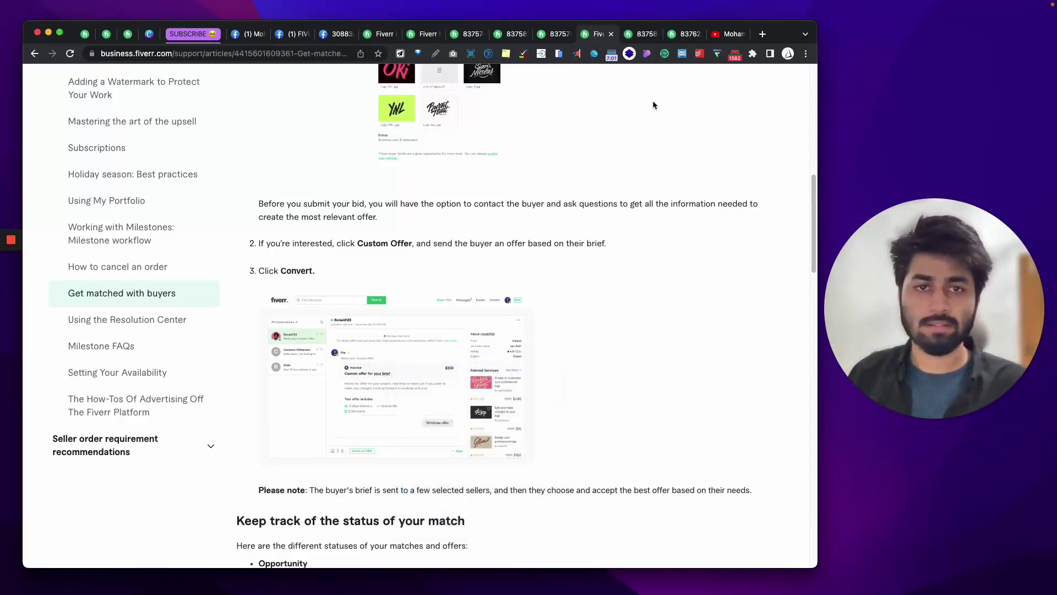
click(639, 34)
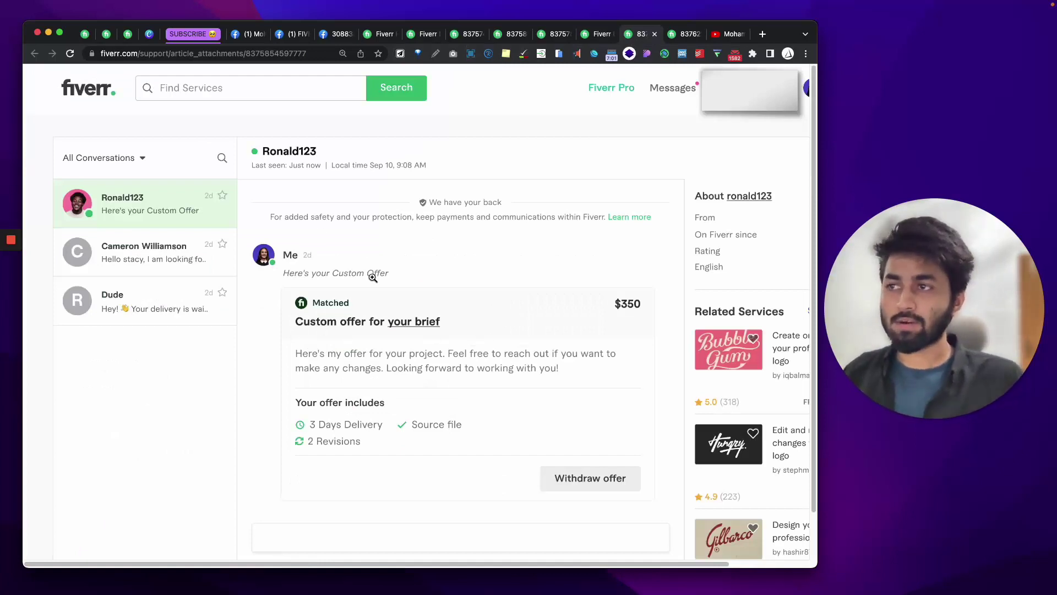
scroll(407, 308, down, 2)
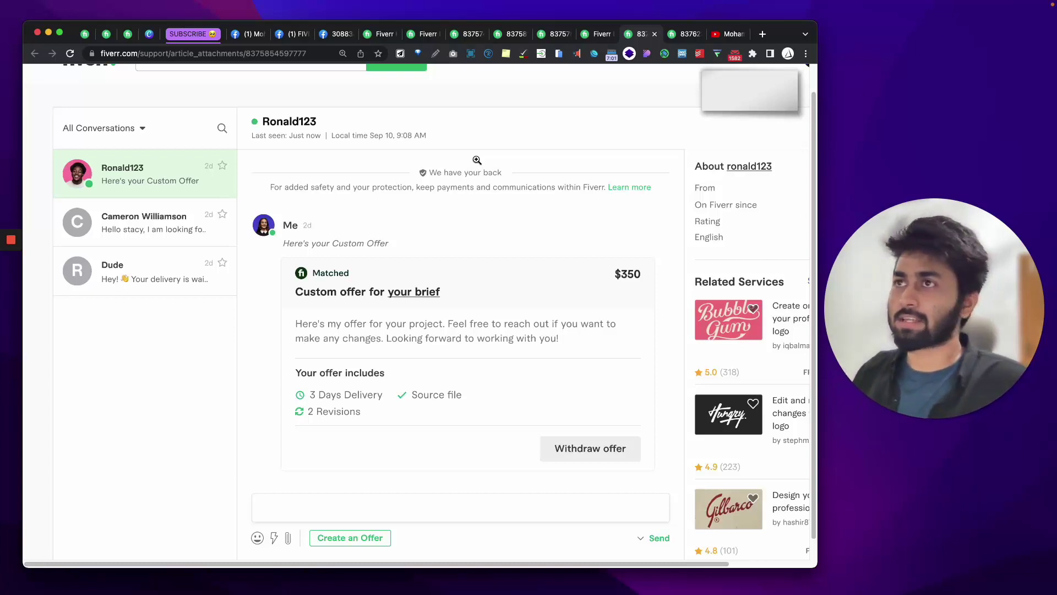
scroll(546, 320, down, 1)
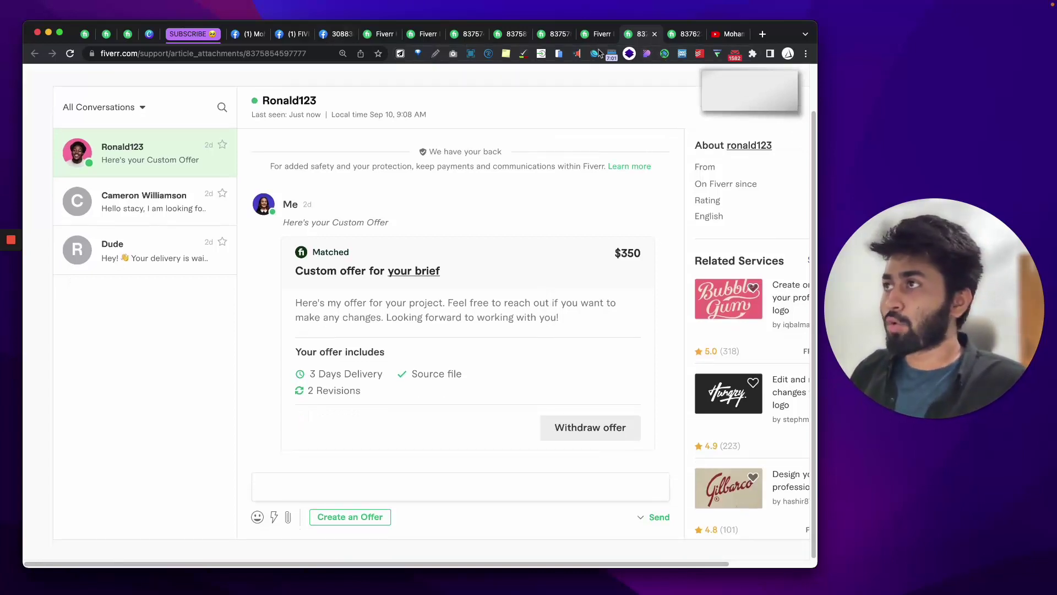
Read the match statuses and FAQs in the Get matched with buyers article
key(ctrl+shift+Tab)
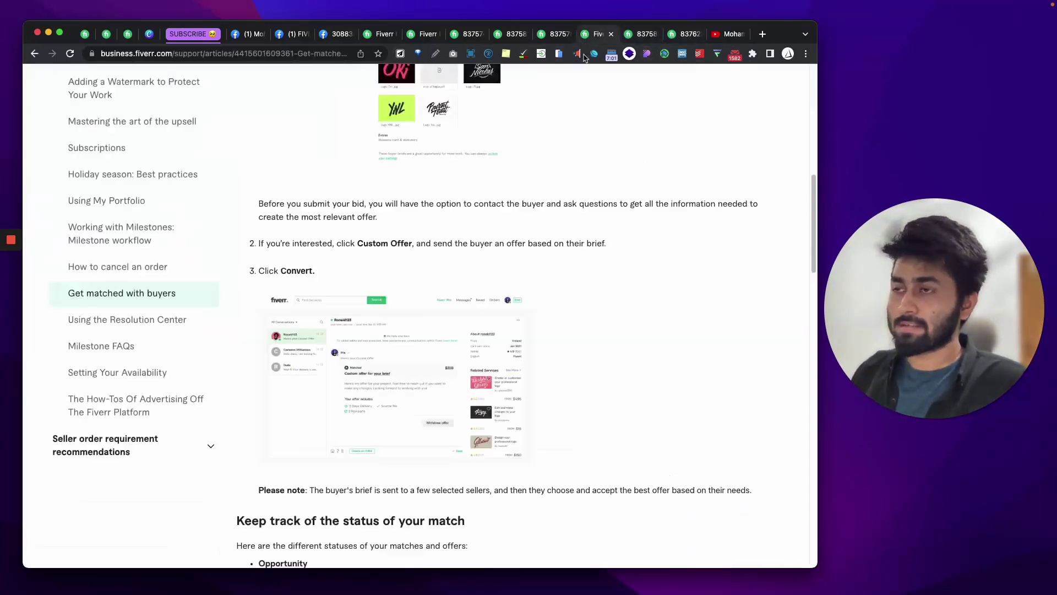
scroll(567, 334, down, 10)
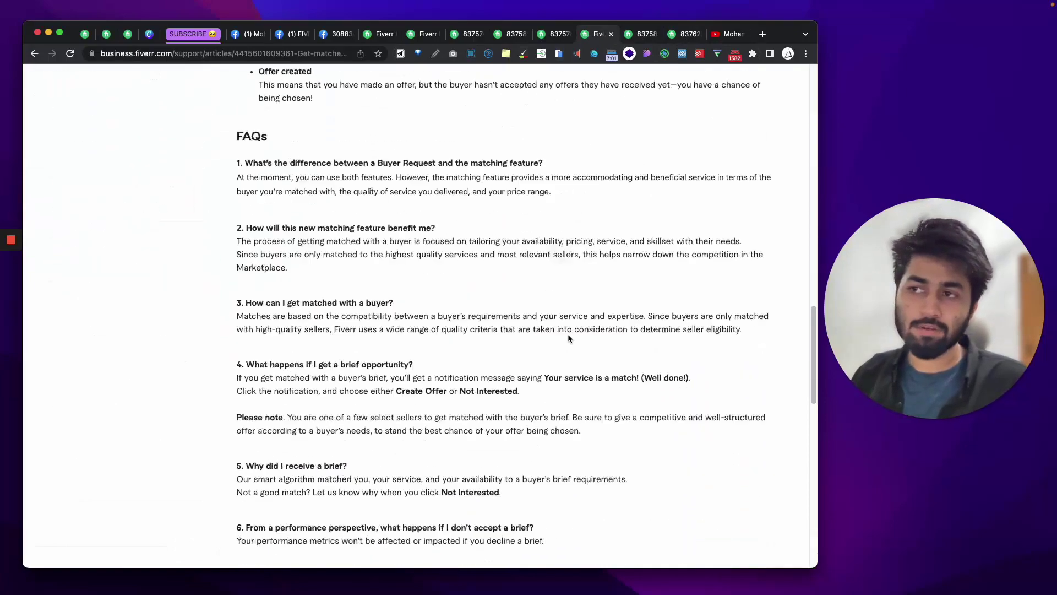
scroll(567, 333, down, 8)
scroll(566, 330, up, 8)
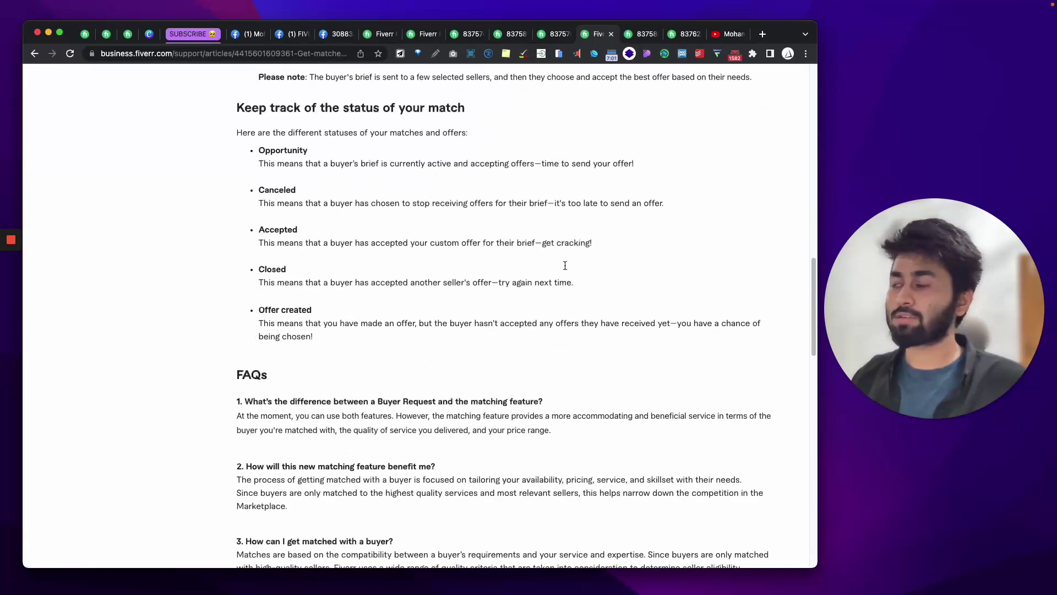
Revisit the custom offer image, and look at the magnified Not interested and Create Offer options before restoring the match image's full view
click(638, 36)
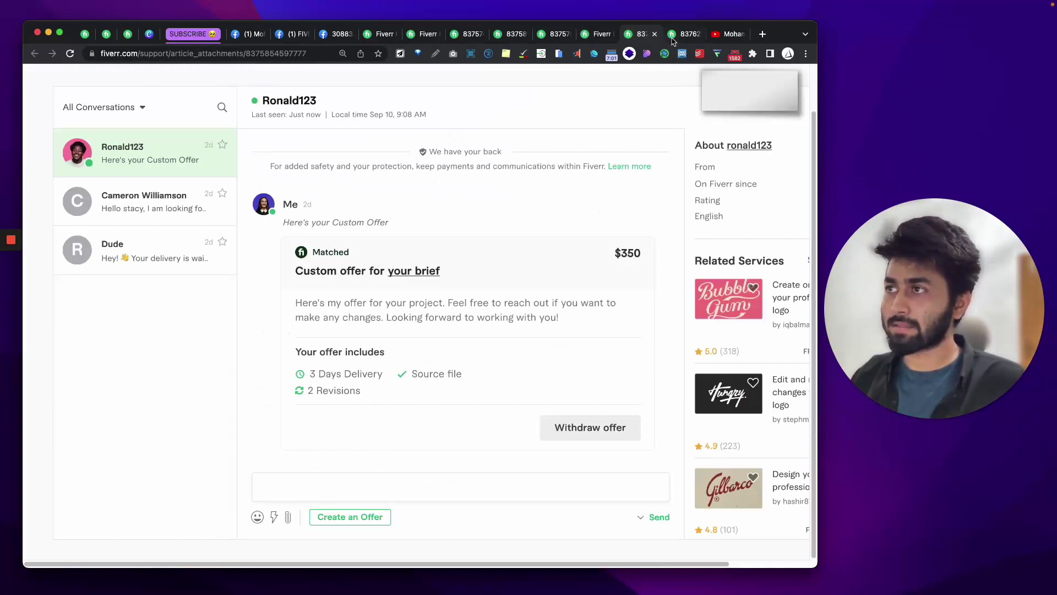
click(673, 36)
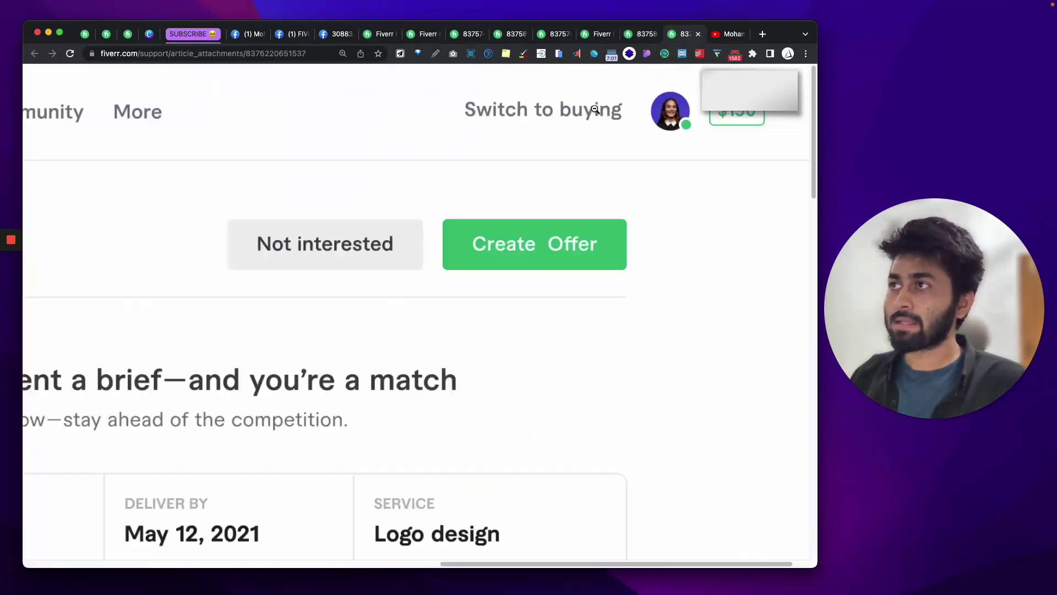
click(596, 109)
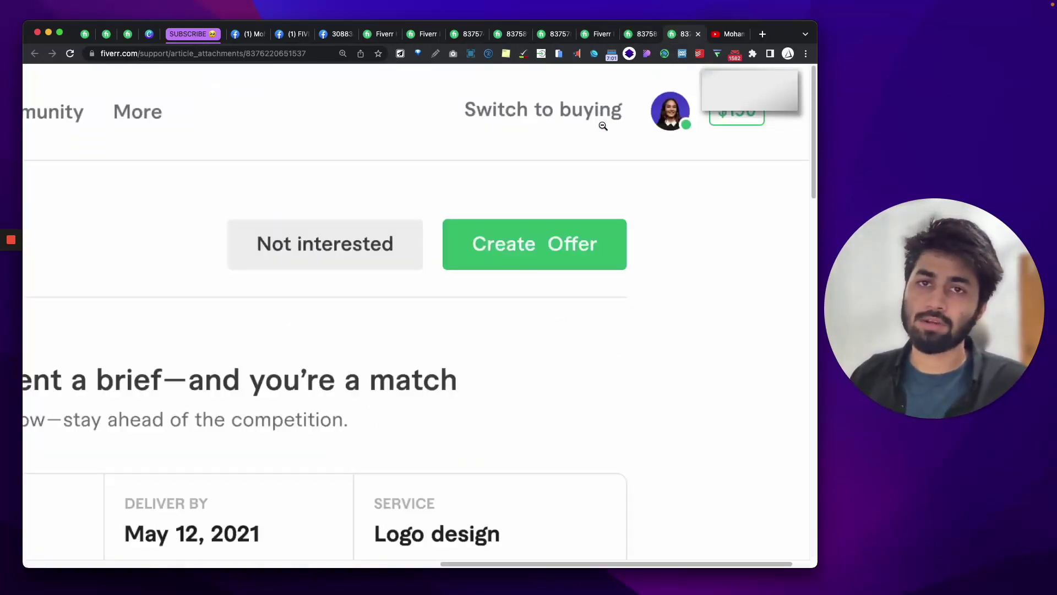
scroll(609, 158, down, 1)
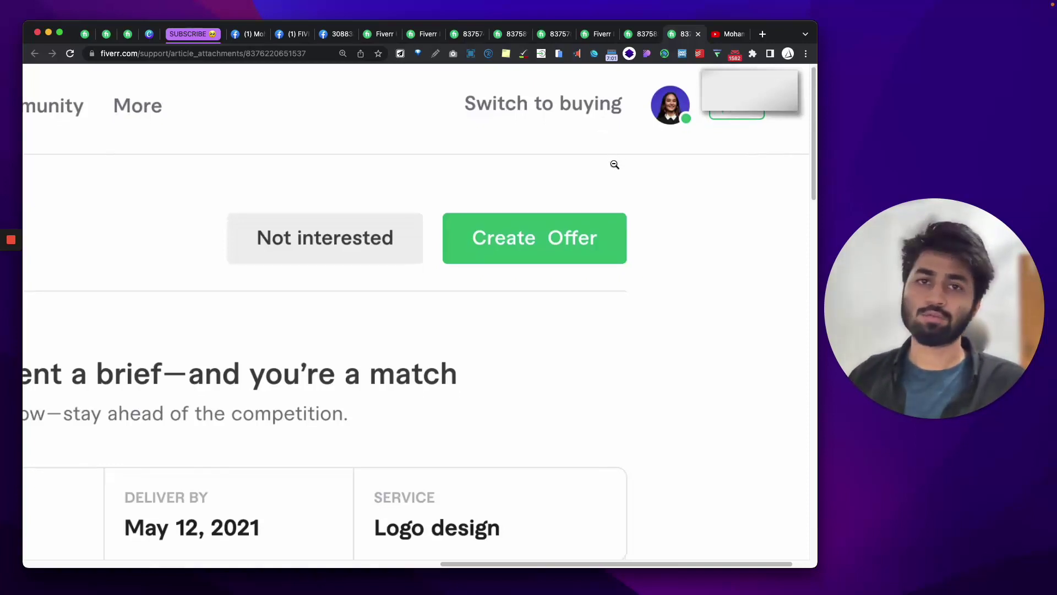
click(653, 294)
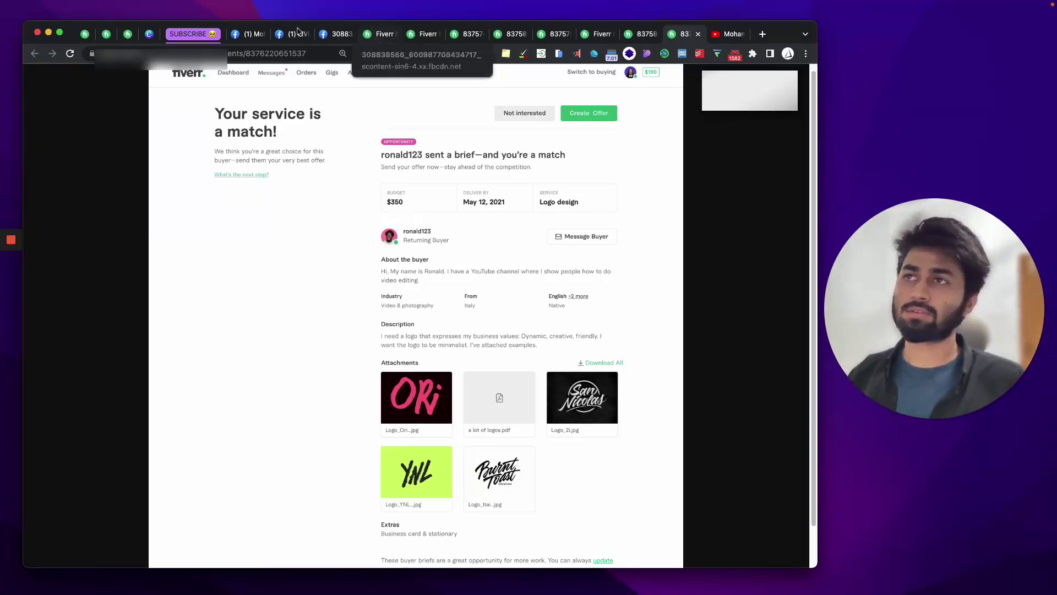
Bring up the Buyer Requests page, and look over the My Business options and the list of active requests
click(106, 33)
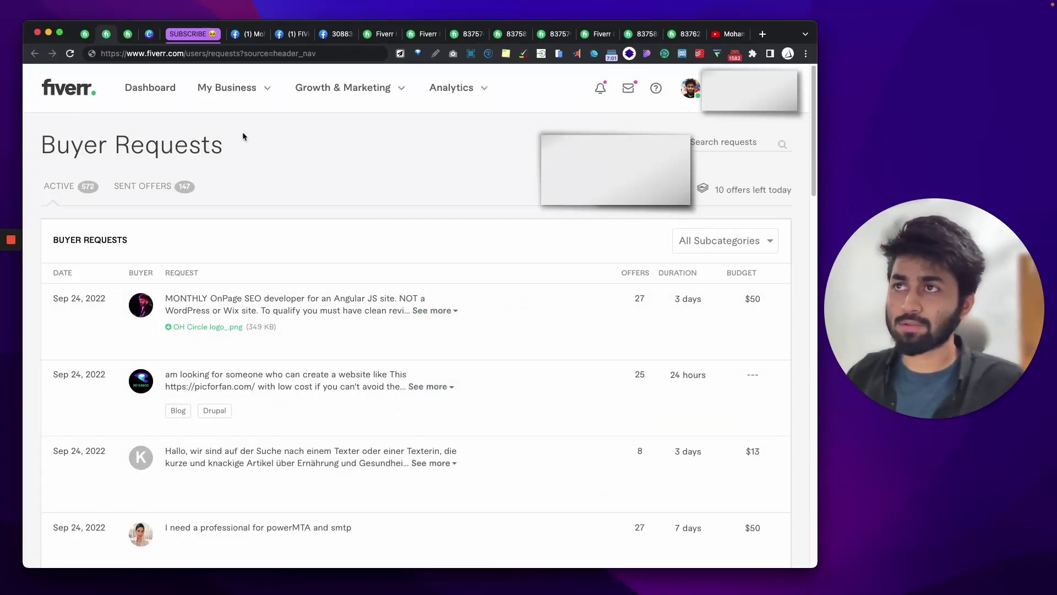
click(255, 88)
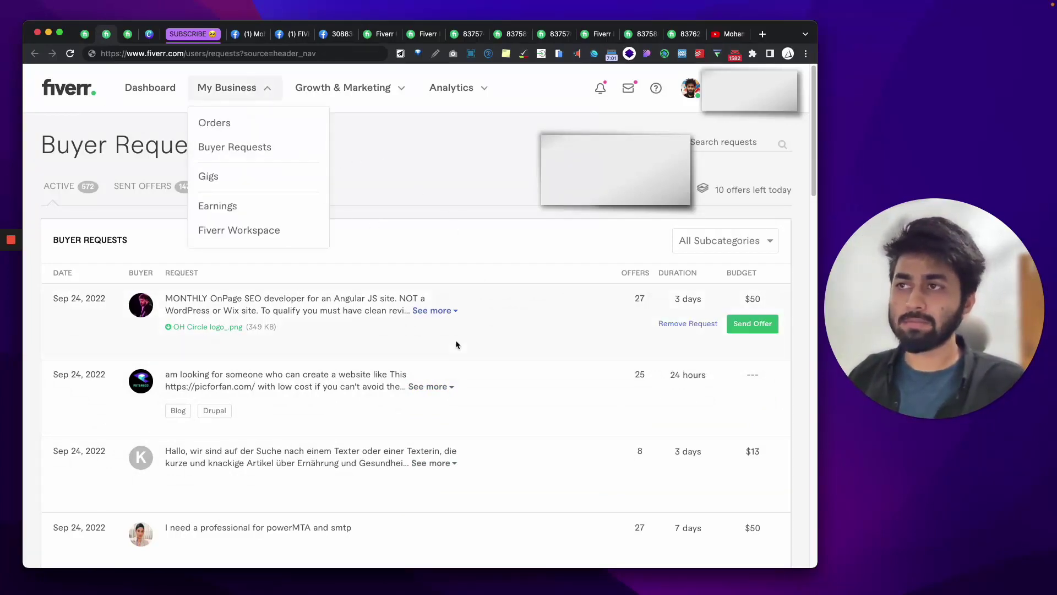
click(491, 172)
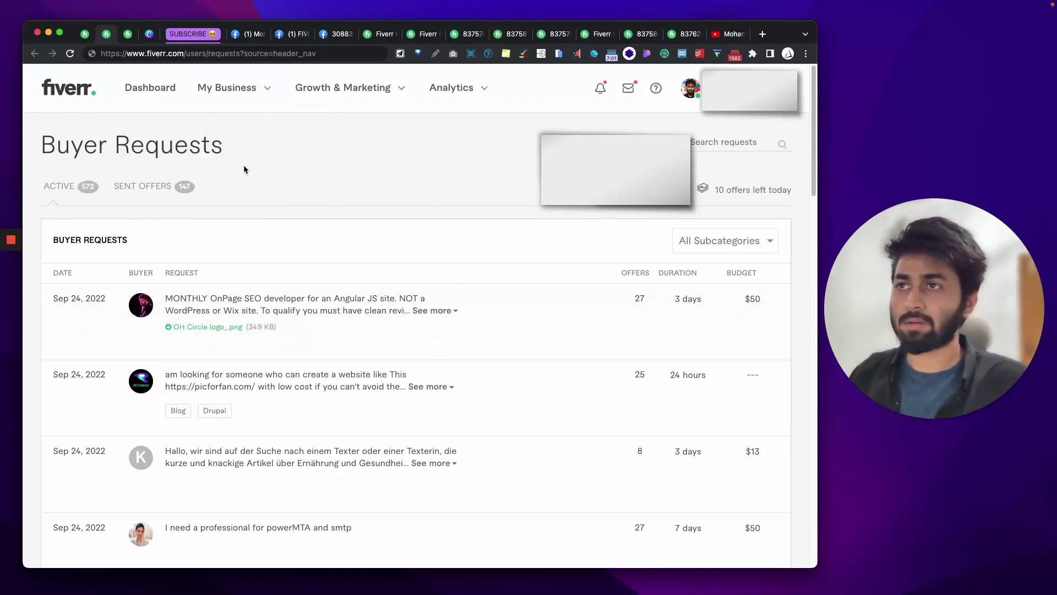
scroll(341, 247, down, 2)
scroll(341, 248, up, 2)
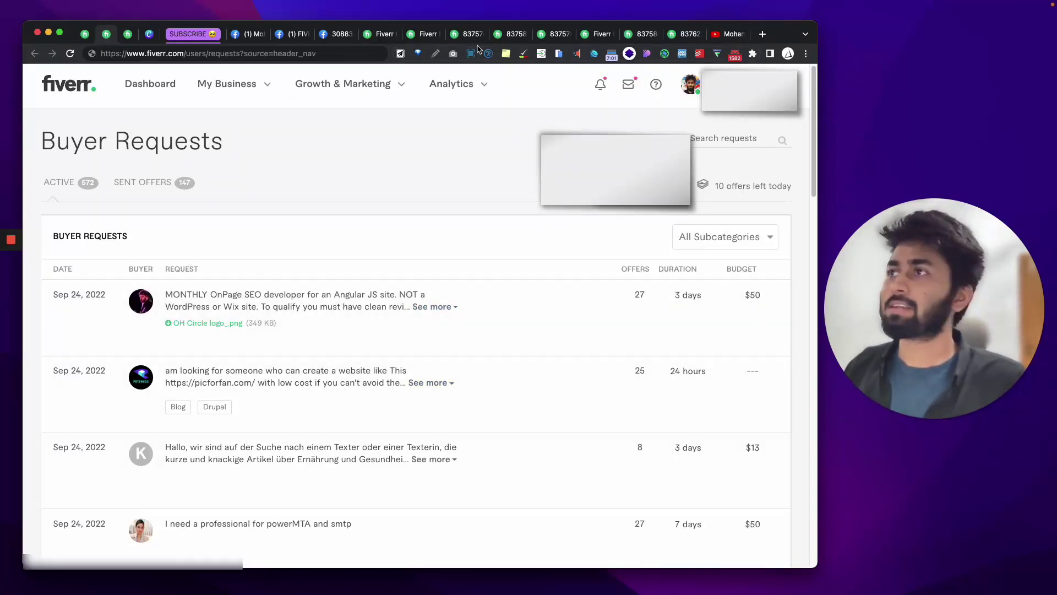
Go back to the "Your service is a match!" image and look over the buyer's brief details and attachments
click(451, 36)
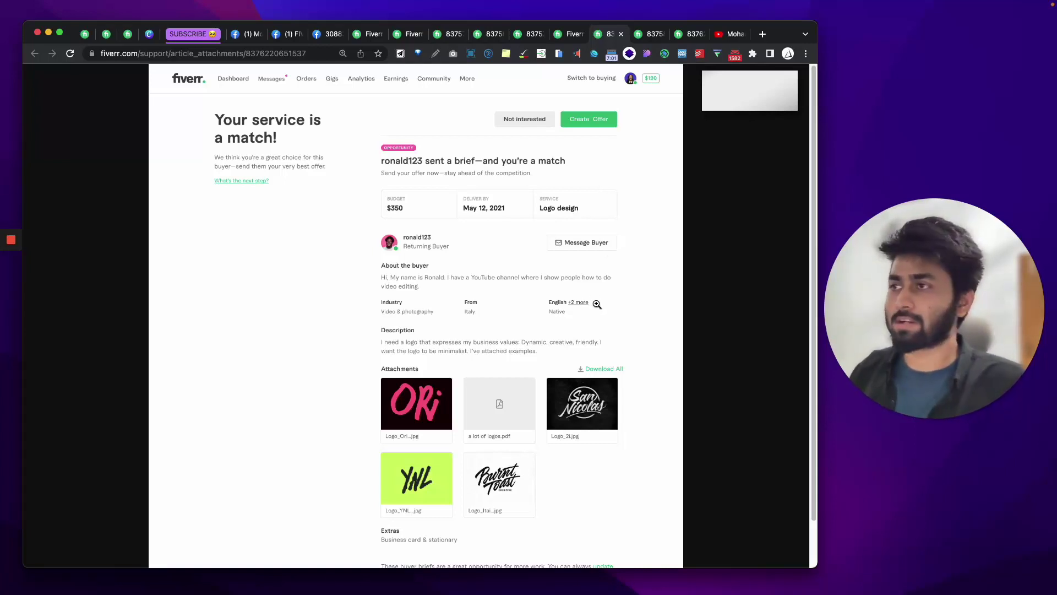
scroll(597, 304, down, 2)
scroll(597, 304, up, 2)
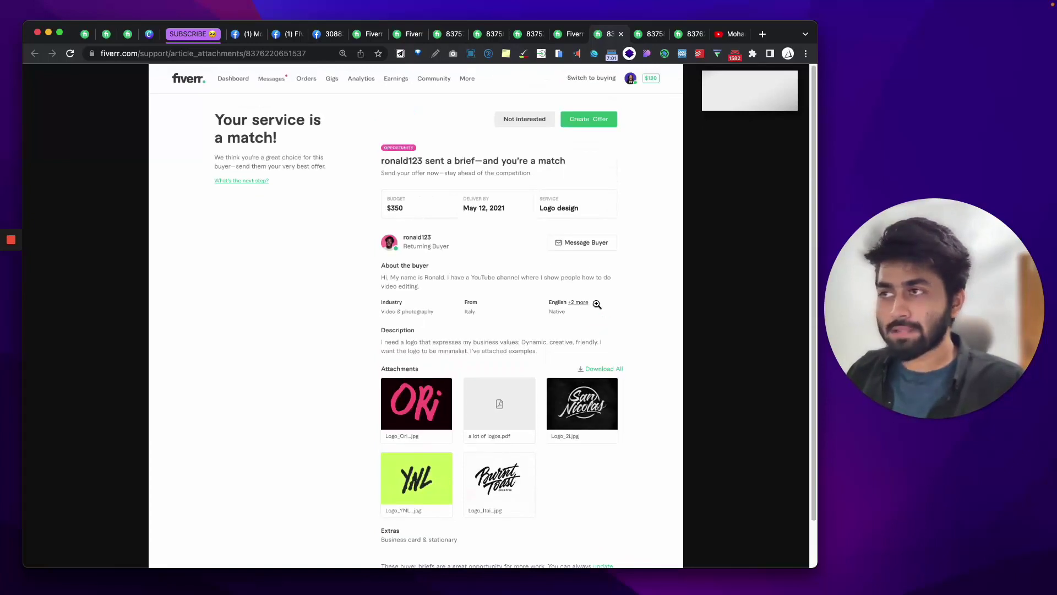